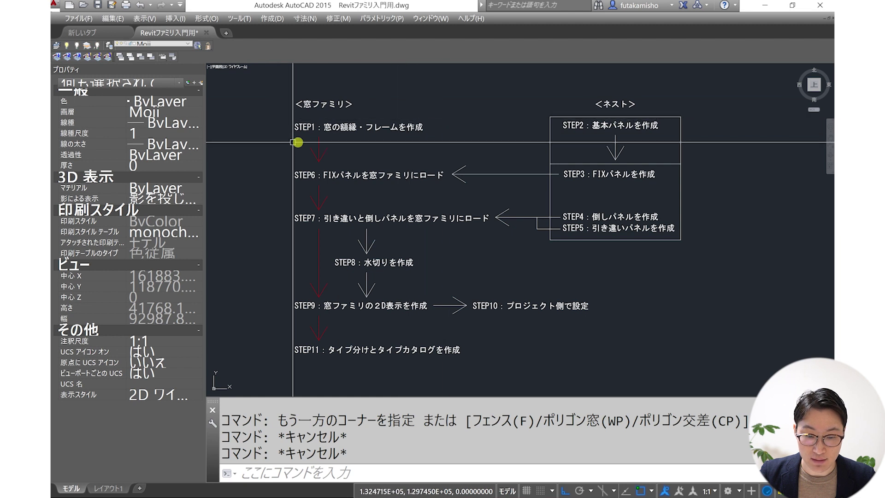
- Zoom into STEP1 of the AutoCAD window-family chart, then switch to the Revit window family plan
scroll(330, 134, "up", 3)
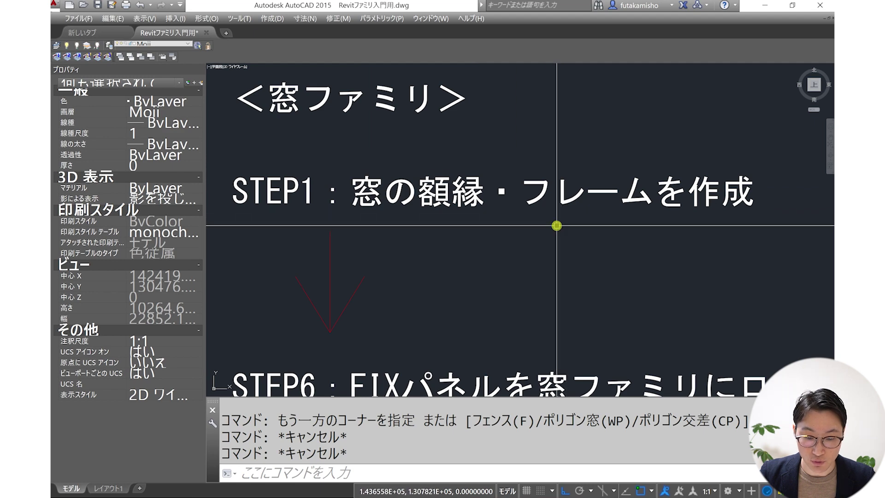
key("alt+Tab")
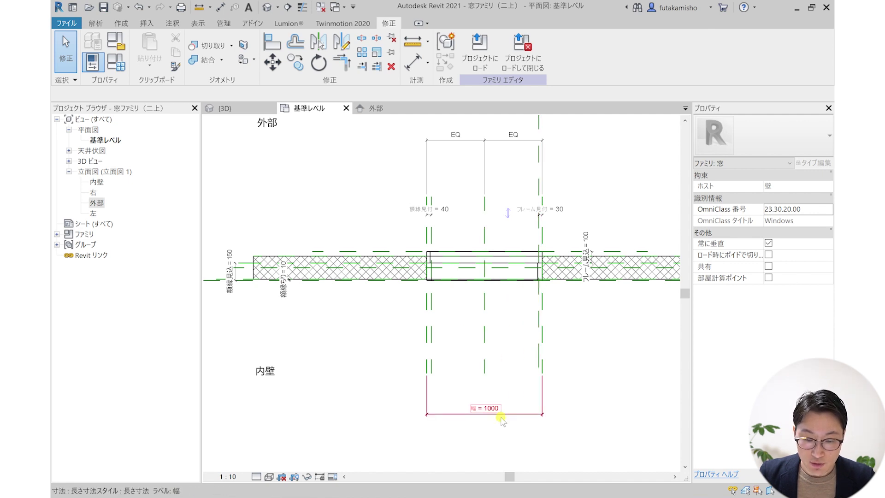
- Select the right jamb's reference plane in the window plan
scroll(523, 376, "up", 1)
middle_click_drag(498, 375, 426, 370)
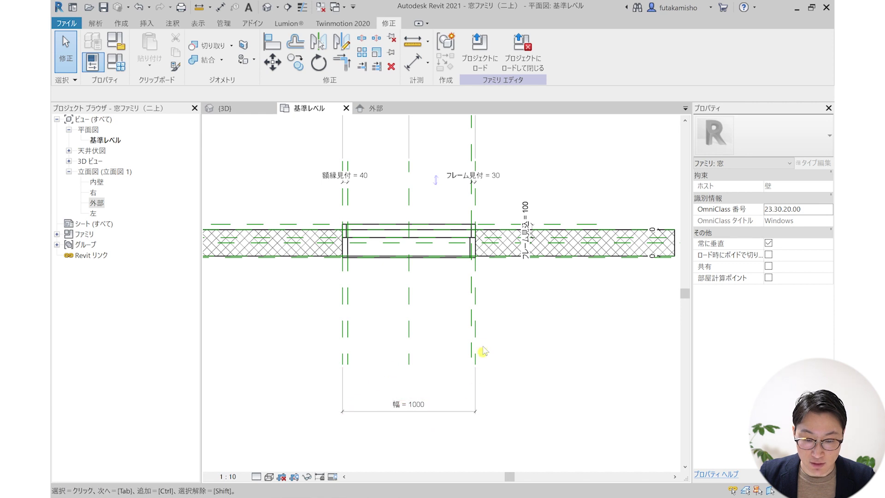
scroll(477, 352, "up", 2)
scroll(473, 352, "up", 1)
left_click(470, 344)
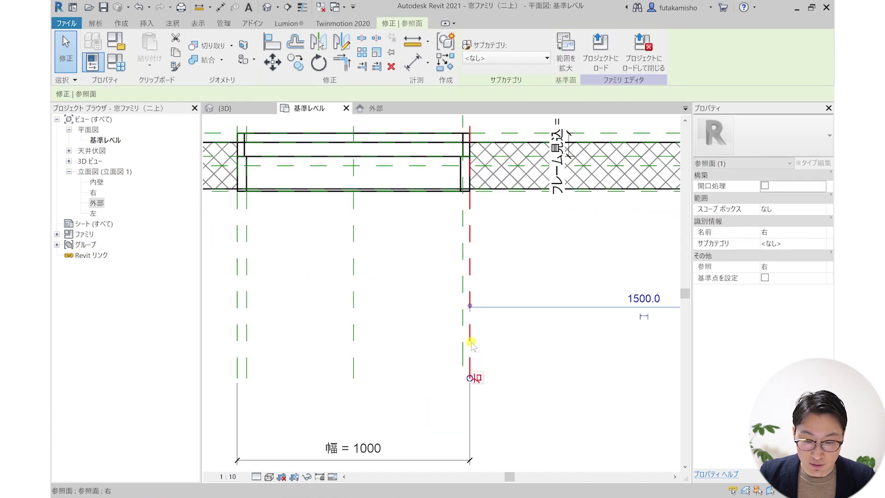
- Check the フレーム見付 reference plane beside the right jamb, then view the 外部 elevation
scroll(475, 341, "up", 1)
scroll(475, 276, "up", 1)
scroll(474, 267, "up", 1)
middle_click_drag(473, 288, 471, 342)
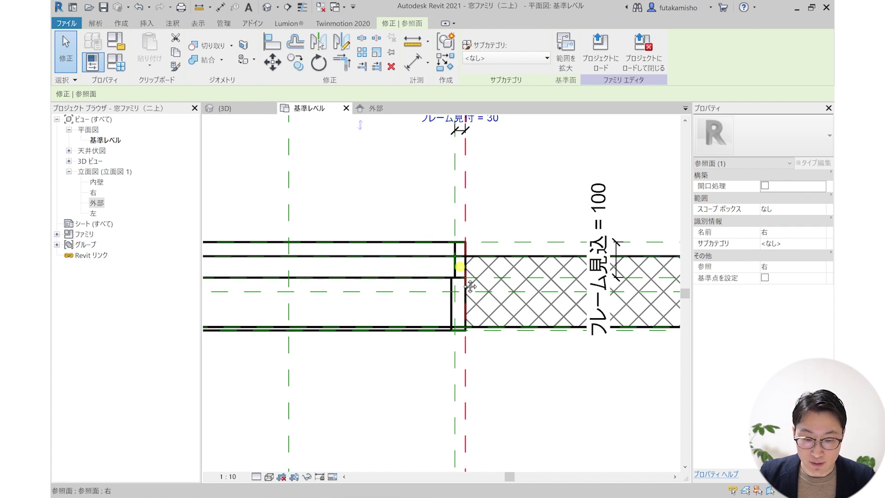
middle_click_drag(459, 258, 471, 318)
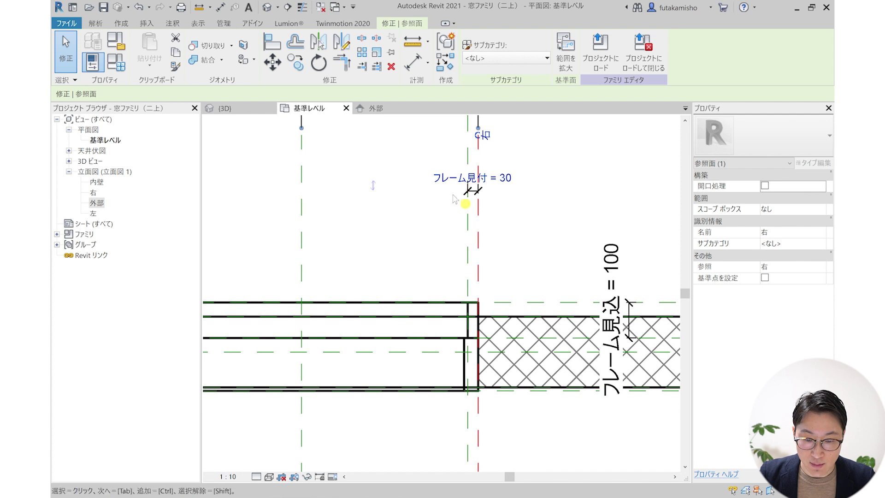
left_click(464, 228)
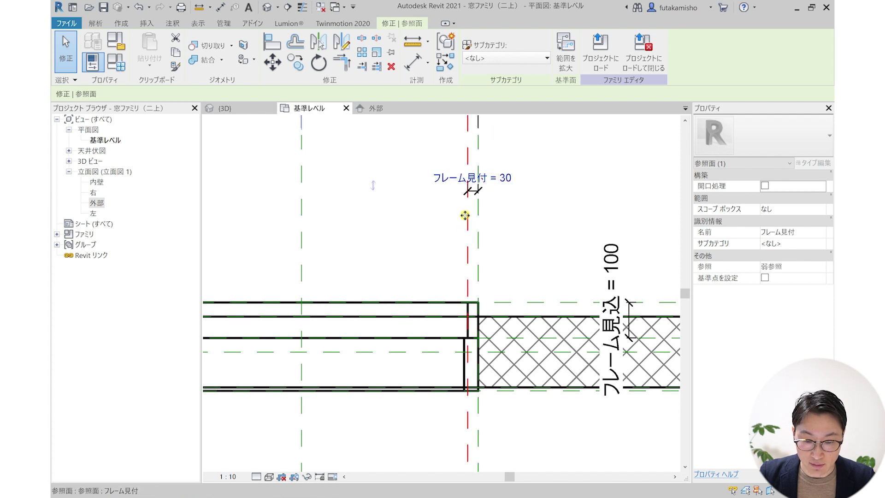
scroll(467, 295, "up", 1)
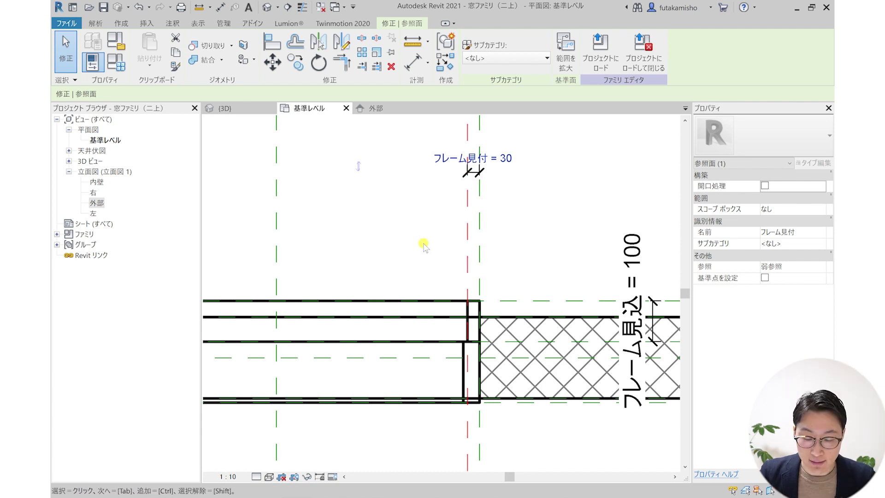
left_click(375, 109)
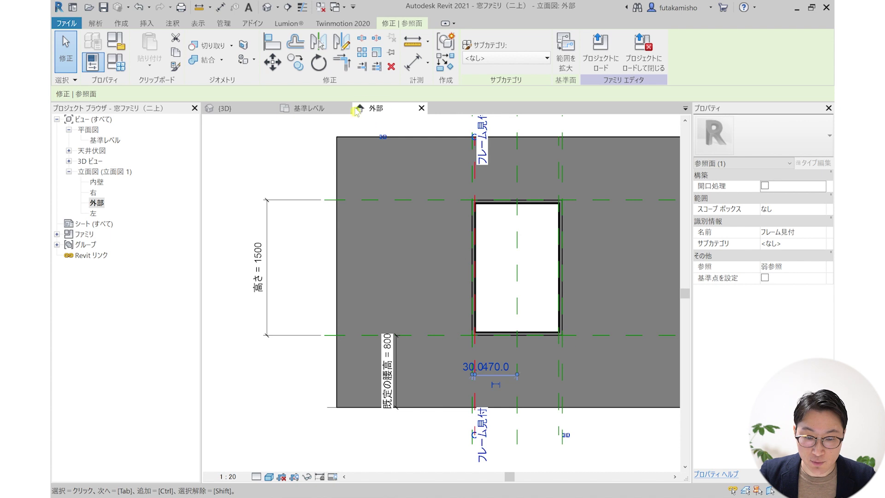
left_click(270, 237)
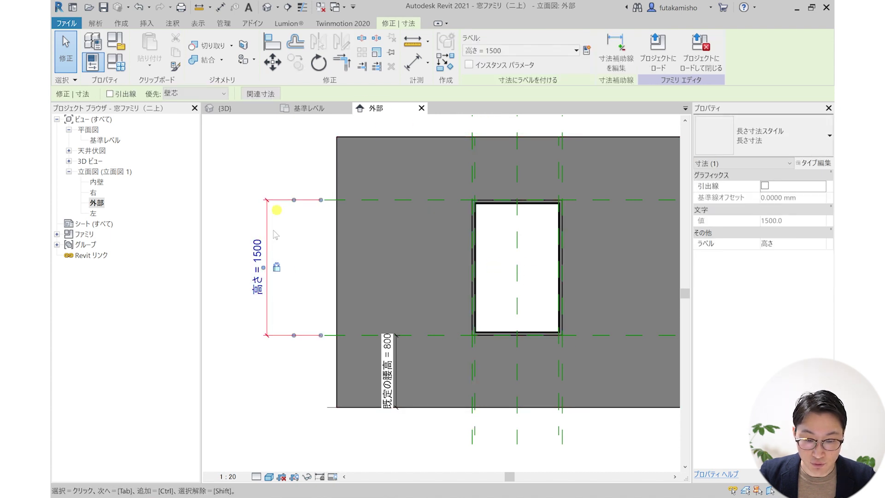
scroll(396, 357, "up", 2)
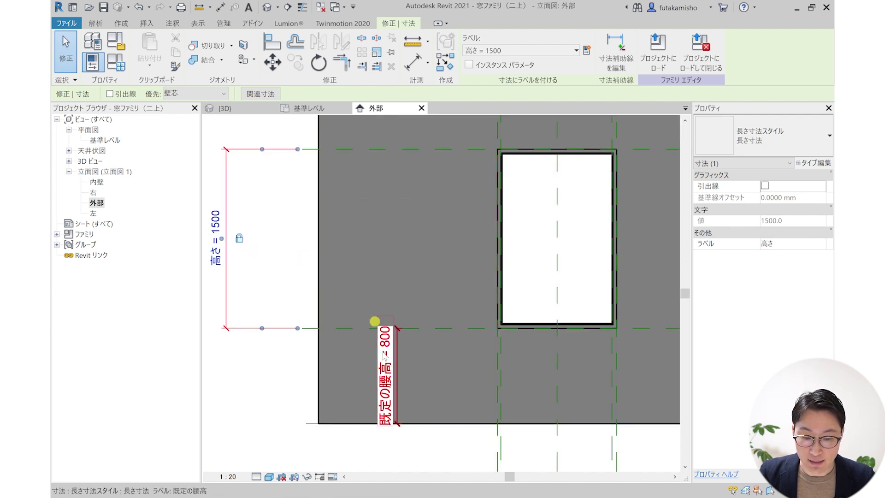
left_click(307, 329)
middle_click_drag(490, 331, 436, 353)
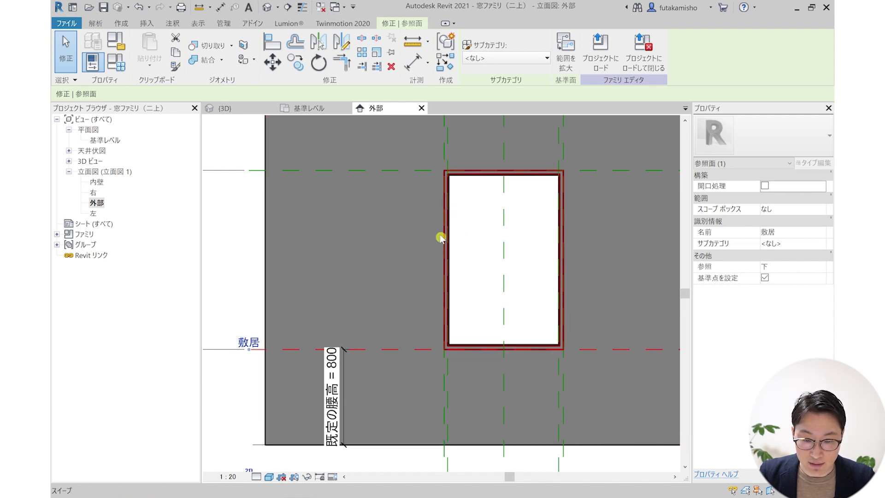
scroll(453, 237, "up", 2)
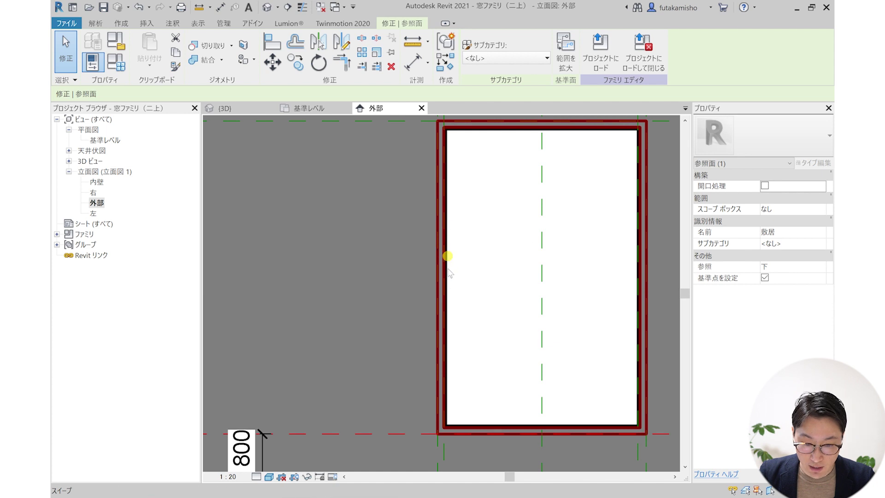
scroll(451, 270, "down", 2)
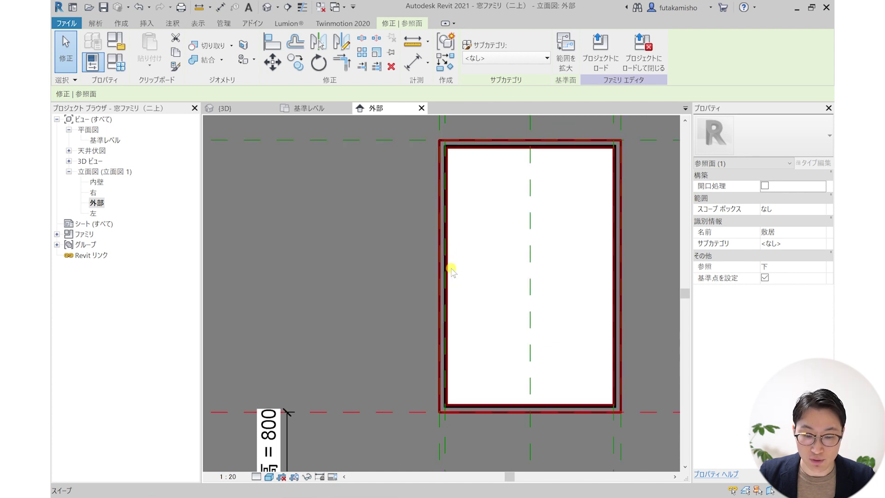
scroll(464, 440, "up", 1)
scroll(462, 439, "up", 1)
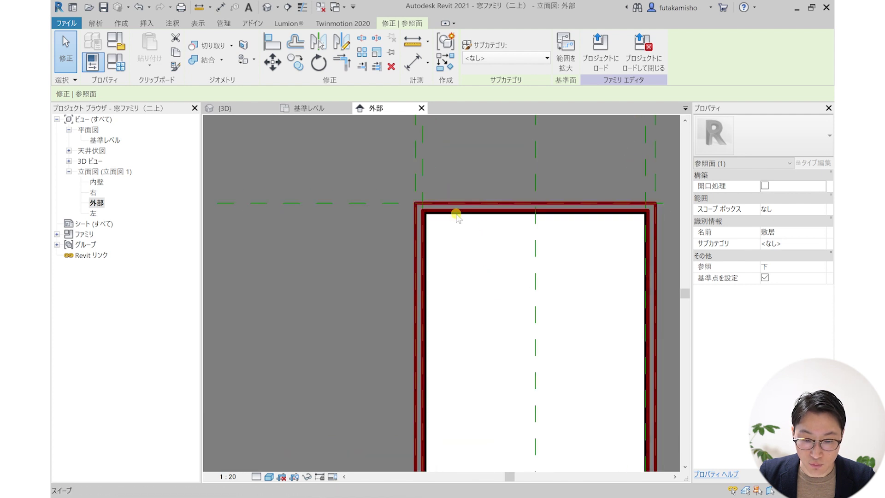
scroll(475, 230, "down", 1)
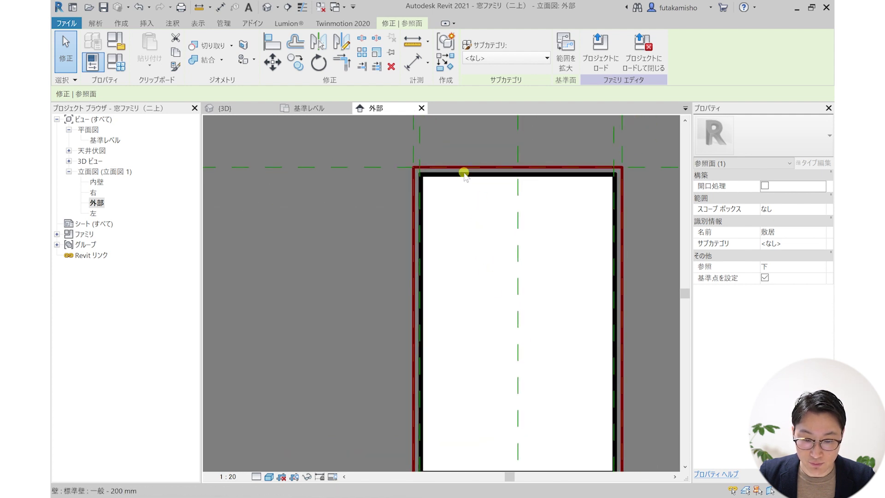
scroll(472, 242, "down", 1)
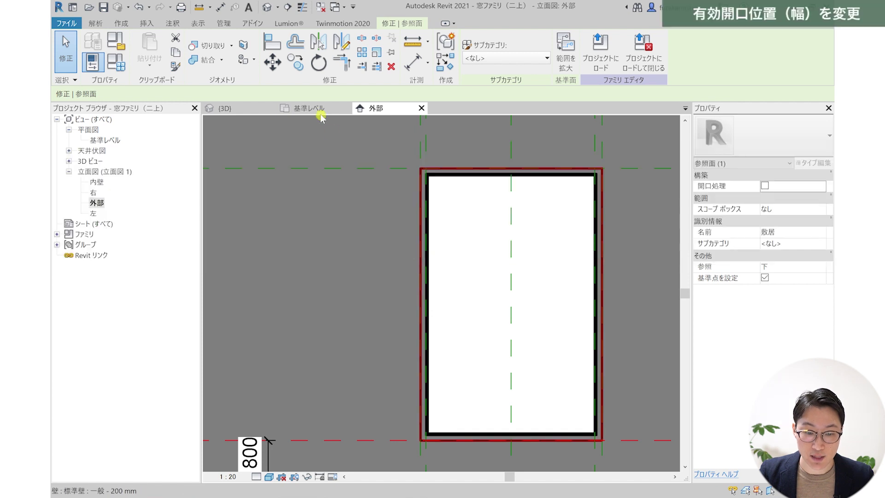
- Back in the 基準レベル plan, inspect the 額縁見付 40 and フレーム見付 30 planes at both jambs
left_click(309, 108)
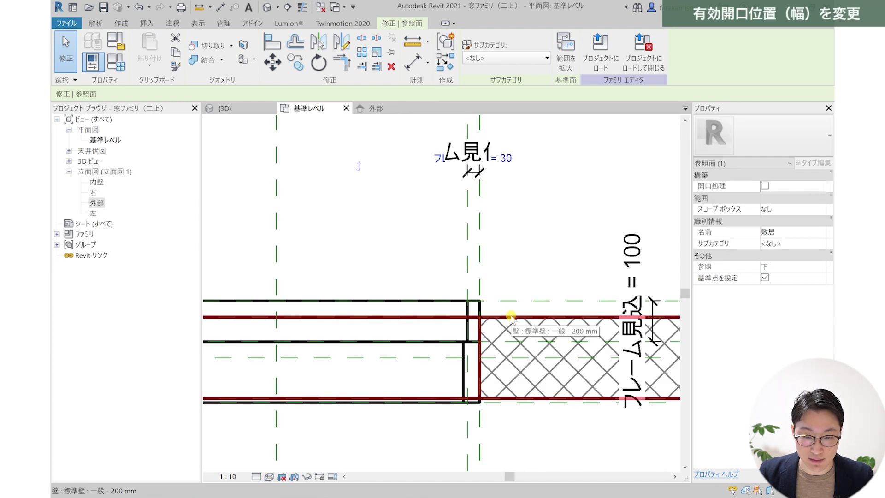
scroll(512, 317, "down", 1)
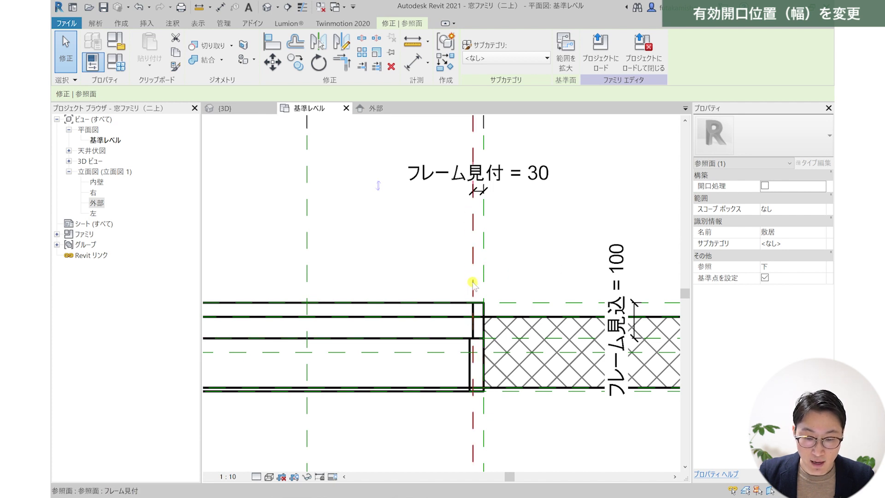
middle_click_drag(316, 336, 479, 320)
scroll(420, 312, "up", 1)
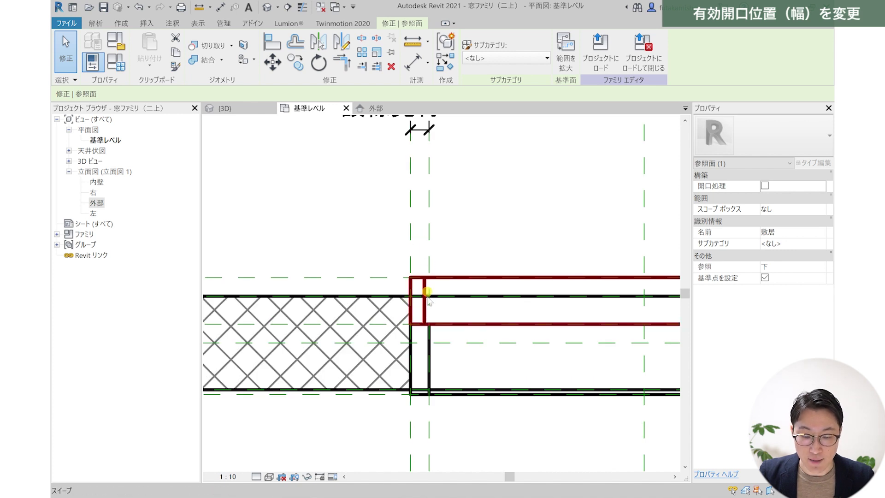
middle_click_drag(454, 287, 404, 272)
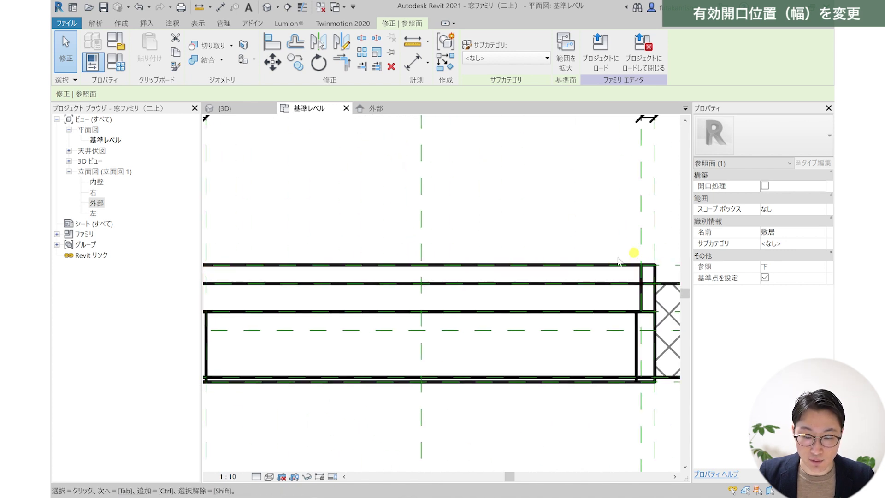
middle_click_drag(632, 251, 512, 272)
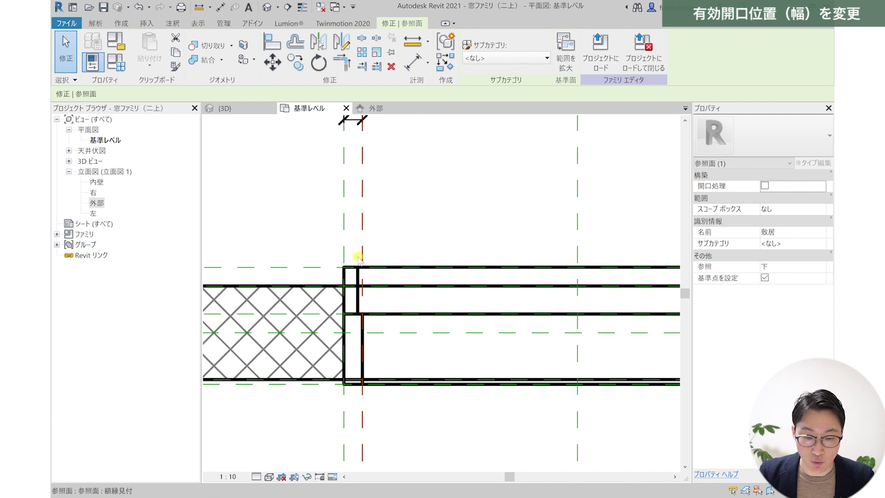
scroll(358, 258, "down", 3)
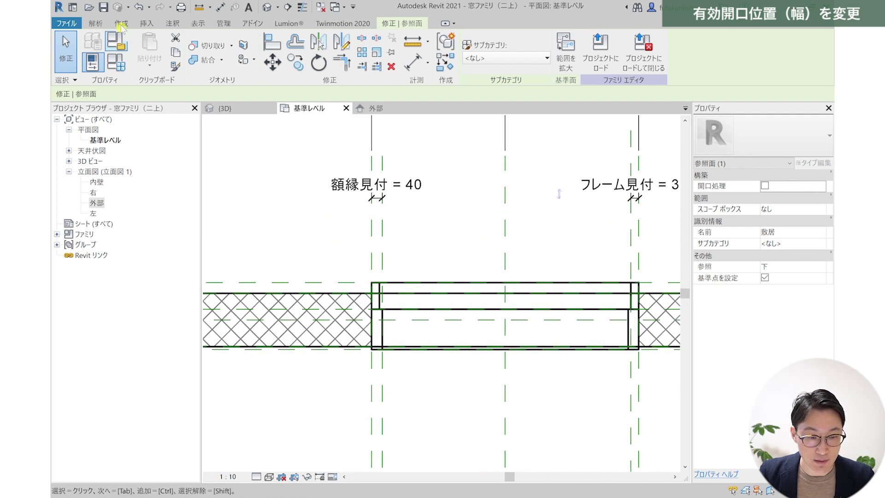
left_click(123, 30)
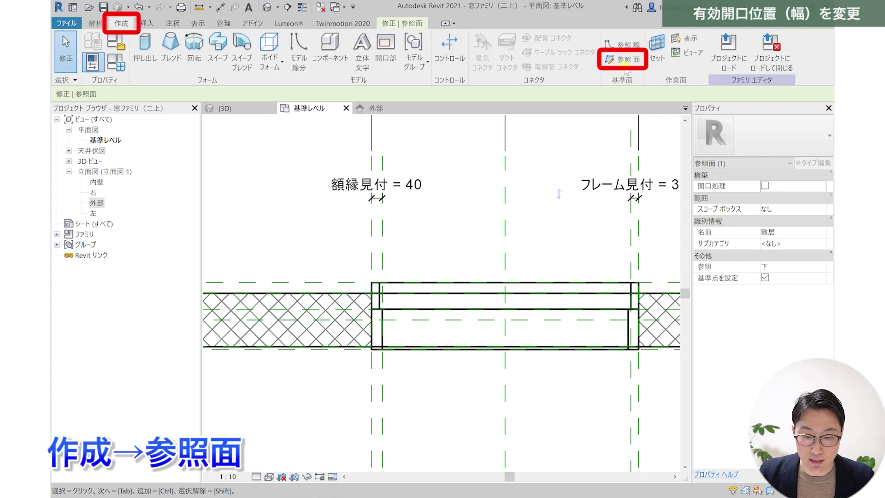
- Draw a vertical reference plane across the wall between the left casing plane and the window centre
left_click(623, 59)
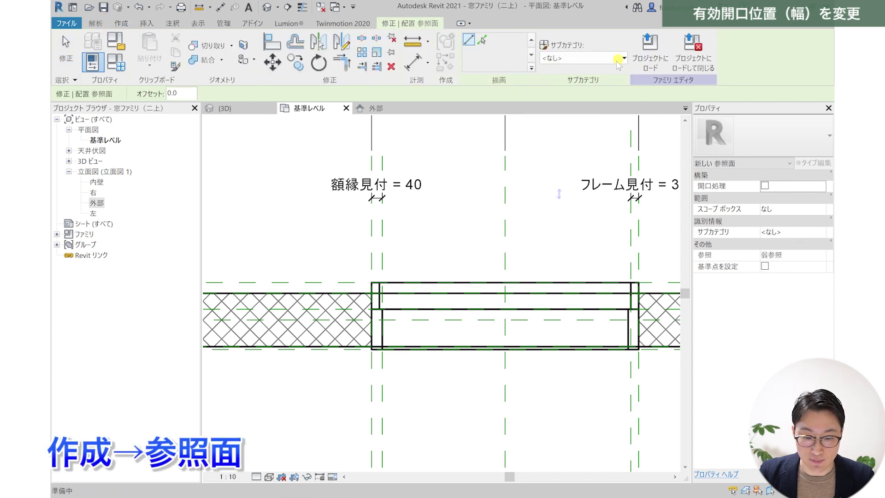
scroll(427, 254, "down", 2)
scroll(424, 336, "down", 1)
scroll(430, 286, "down", 1)
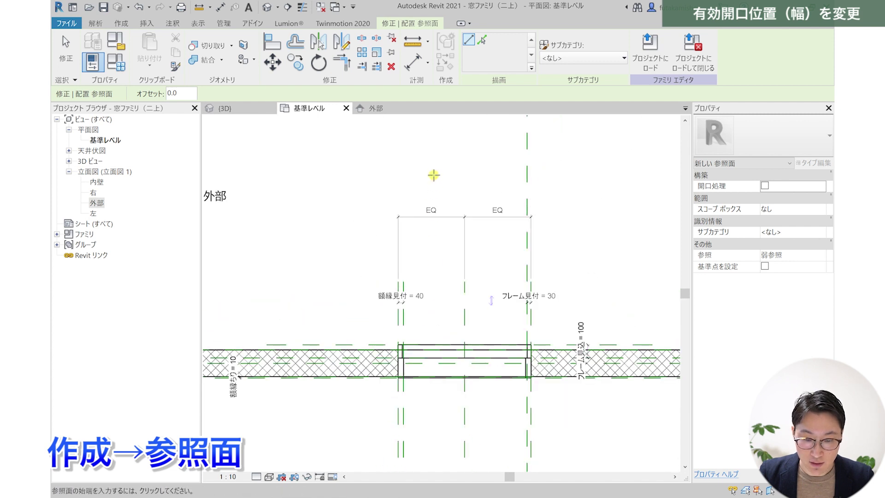
left_click(433, 175)
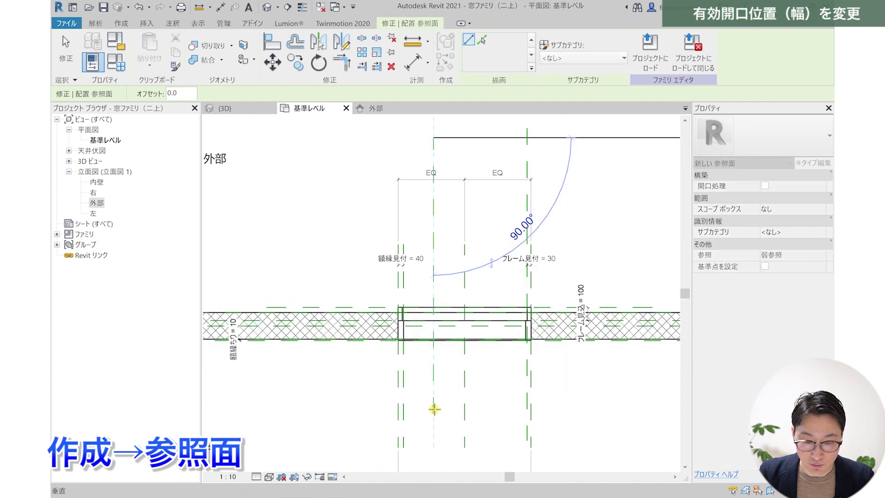
left_click(434, 465)
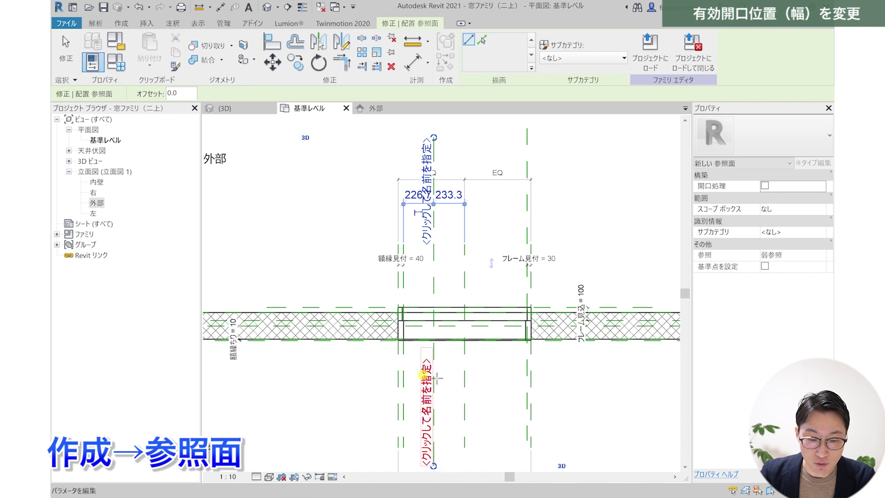
key("Escape")
key("Escape")
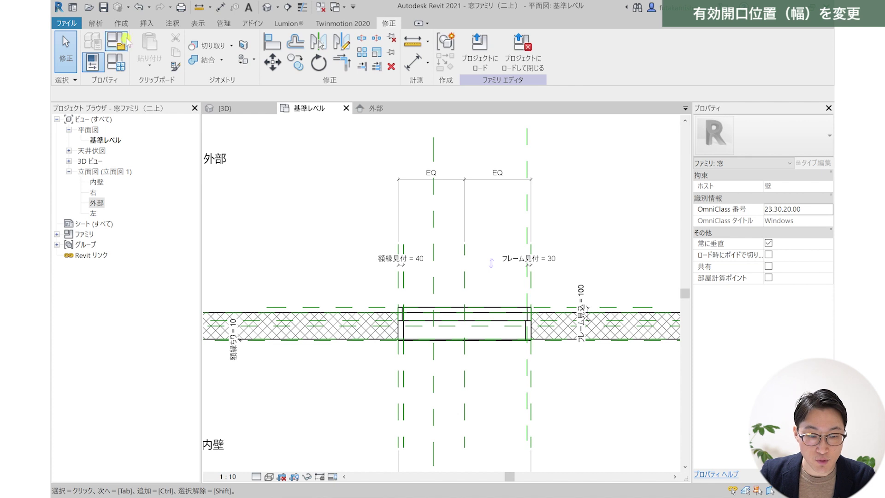
- Place a 267 aligned dimension from the left reference plane to the new plane below the window, and select it
left_click(171, 24)
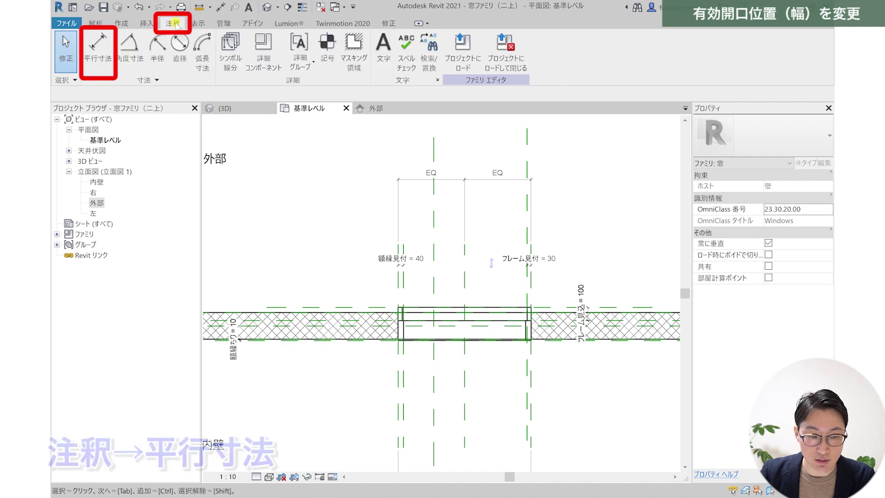
left_click(97, 44)
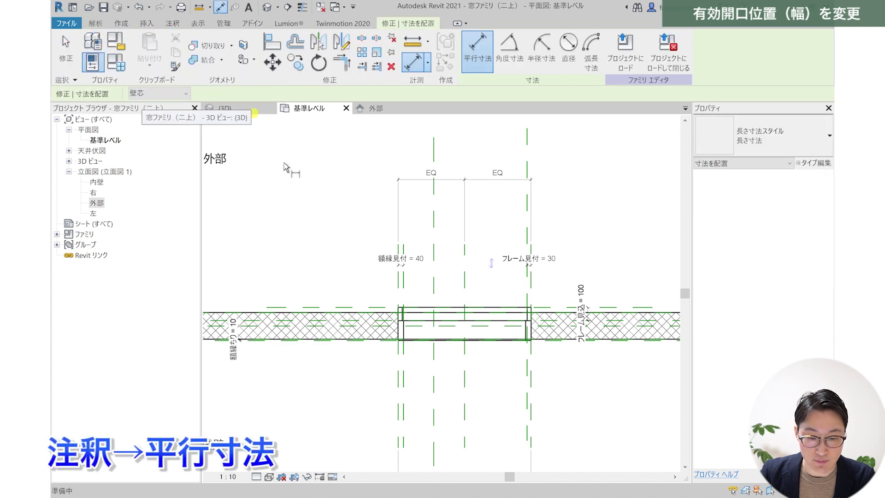
middle_click_drag(346, 305, 349, 210)
scroll(436, 322, "up", 2)
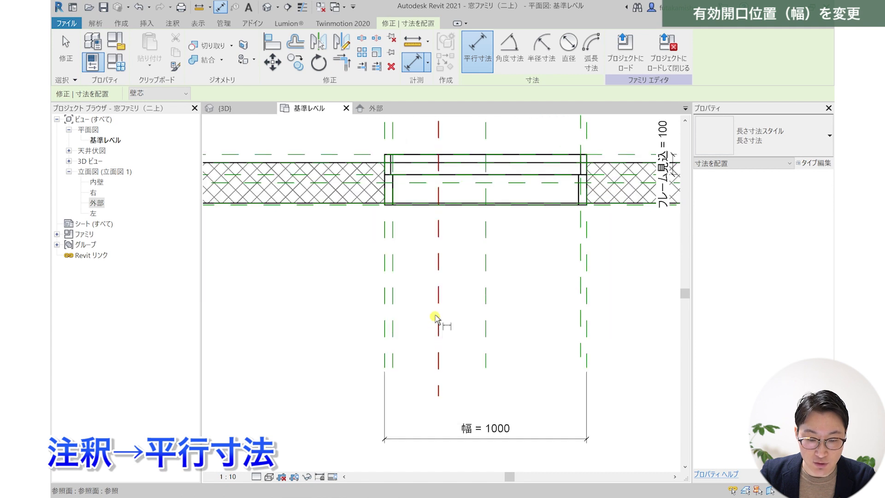
left_click(437, 323)
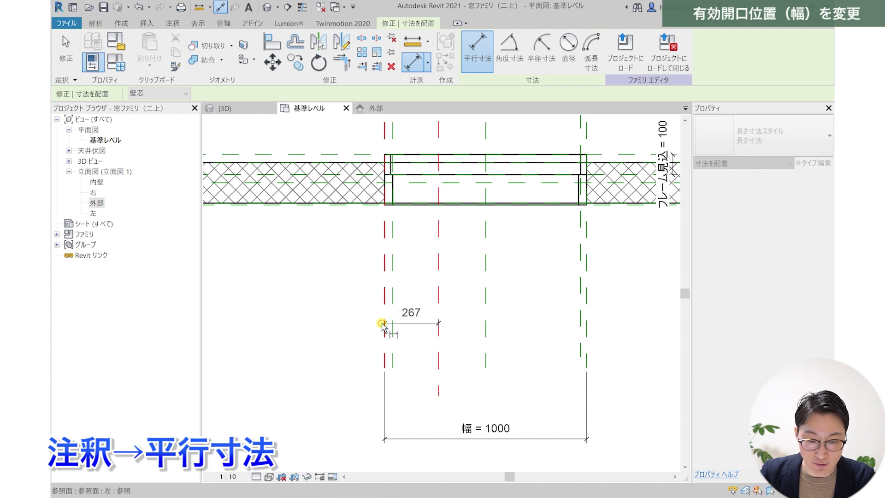
left_click(382, 324)
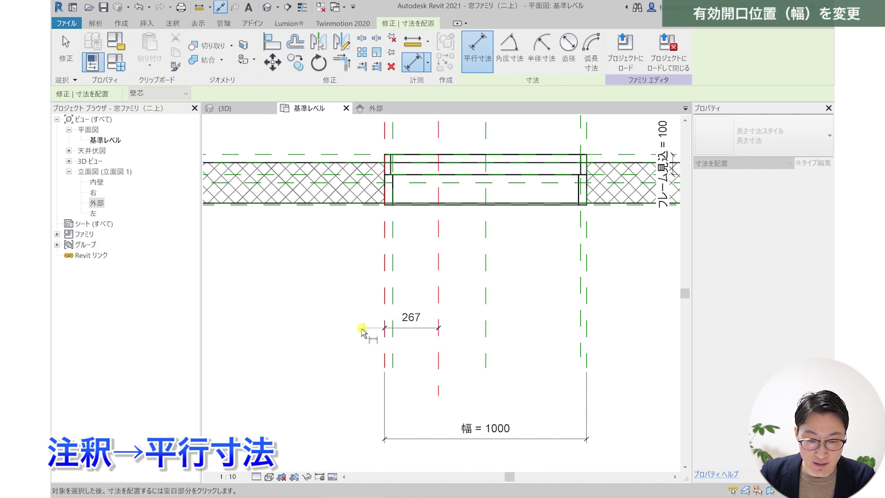
left_click(328, 321)
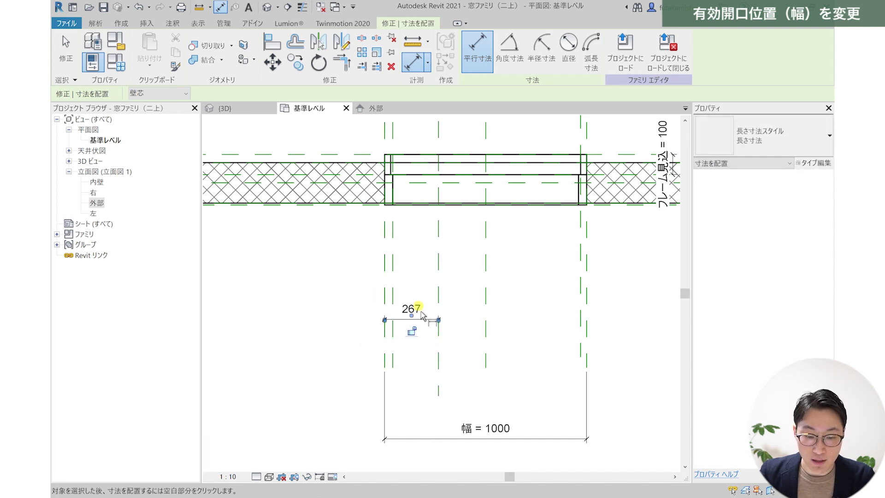
key("Escape")
key("Escape")
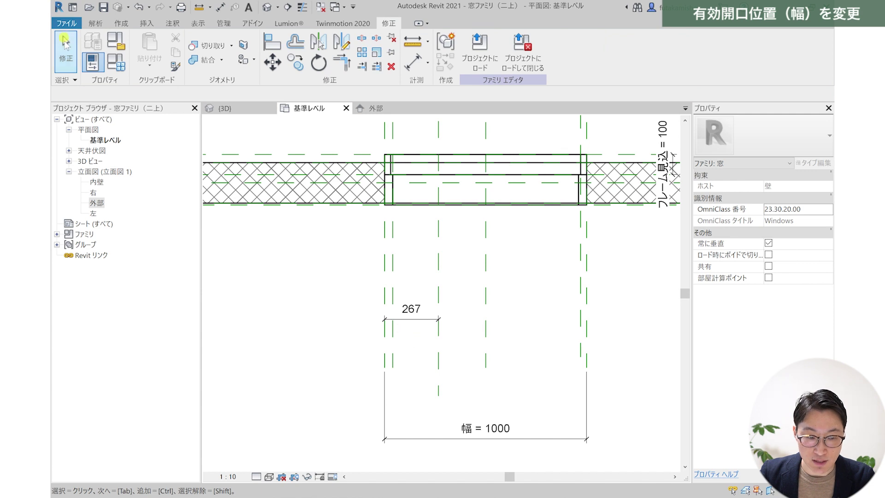
left_click(65, 44)
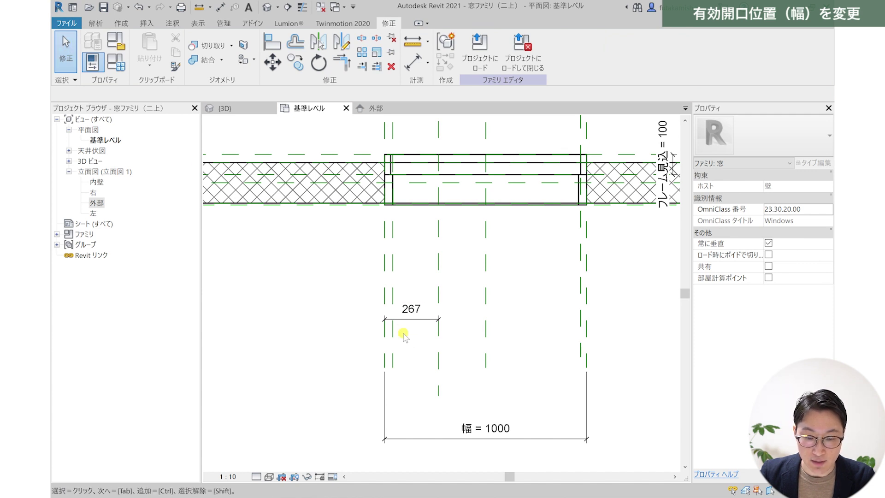
left_click(417, 320)
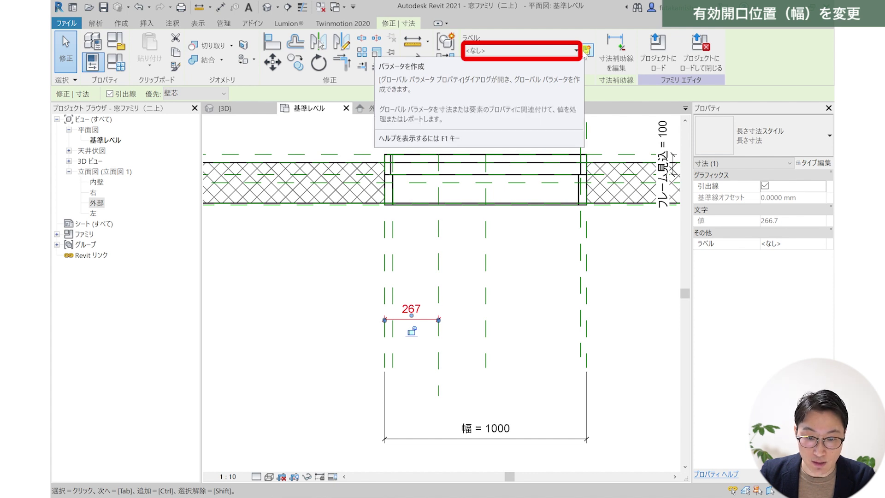
- Label the 267 dimension with フレーム見付 = 30 and zoom in to check the frame
left_click(546, 52)
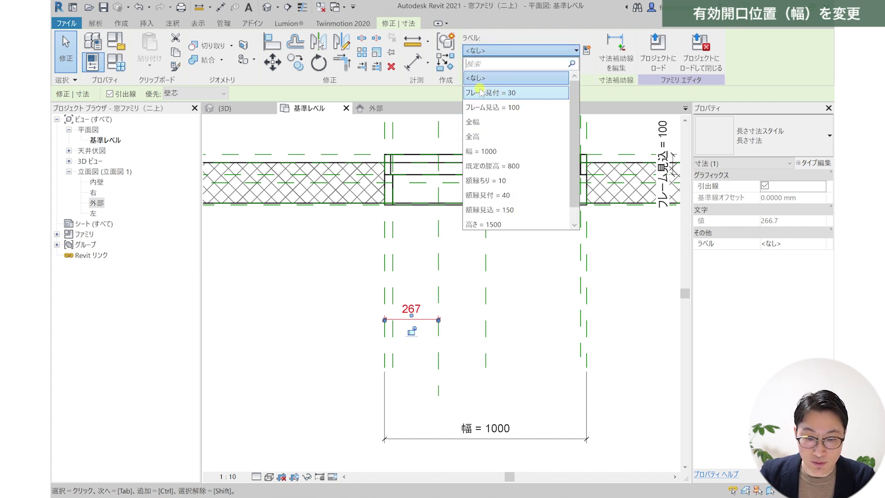
left_click(539, 92)
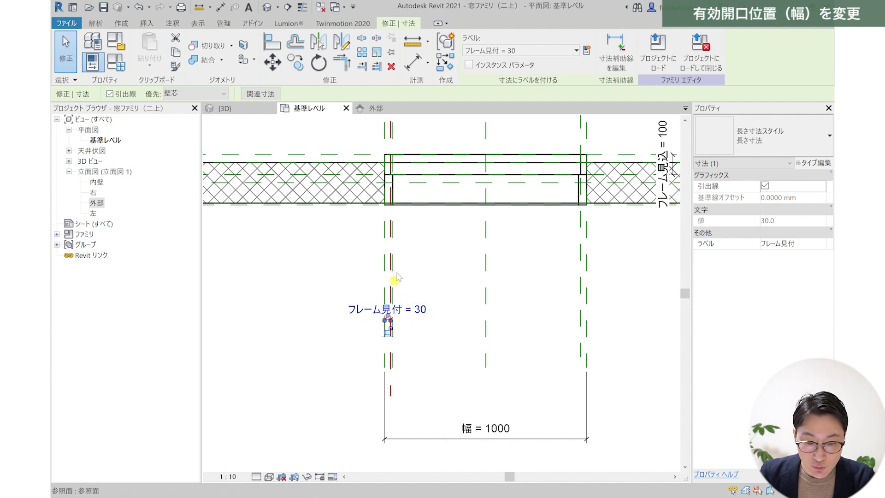
scroll(386, 314, "up", 3)
scroll(404, 357, "up", 2)
scroll(400, 350, "up", 2)
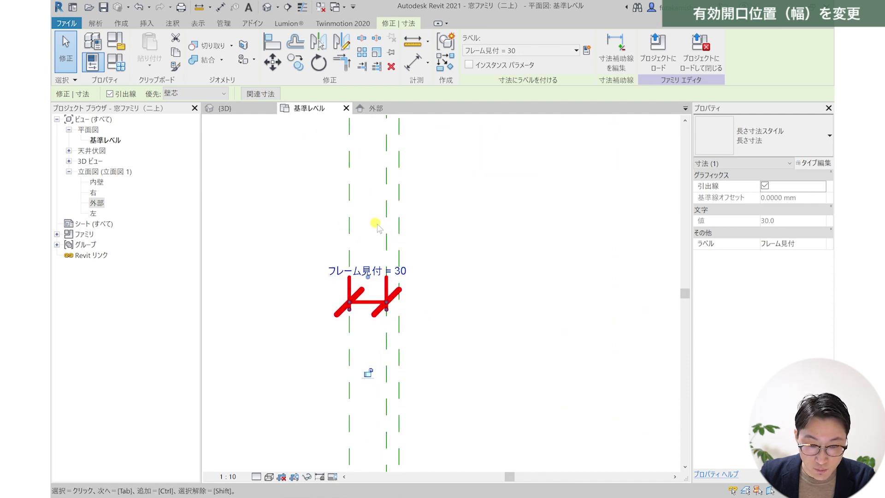
scroll(386, 265, "down", 2)
middle_click_drag(386, 266, 390, 385)
scroll(371, 273, "up", 2)
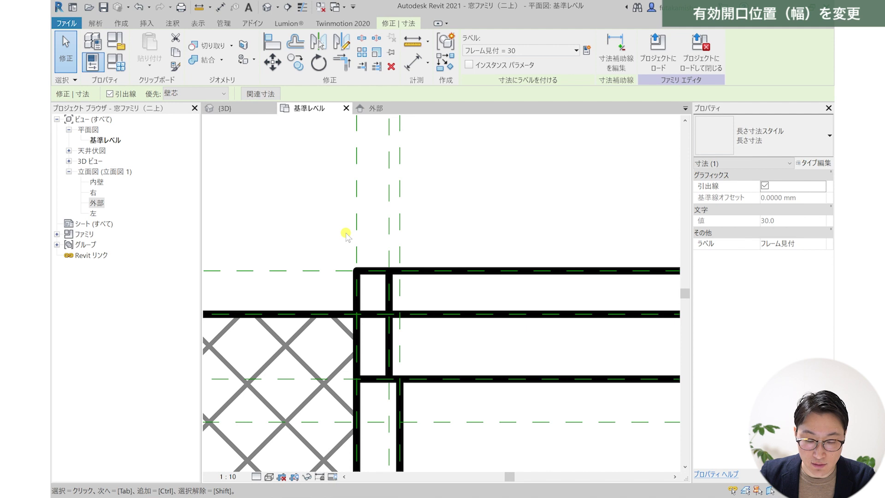
- Zoom back out to the whole window plan and select the 幅 = 1000 width dimension
left_click(371, 237)
scroll(382, 230, "down", 2)
scroll(385, 229, "down", 2)
scroll(386, 228, "down", 2)
scroll(387, 228, "down", 2)
middle_click_drag(454, 361, 401, 304)
scroll(397, 297, "down", 1)
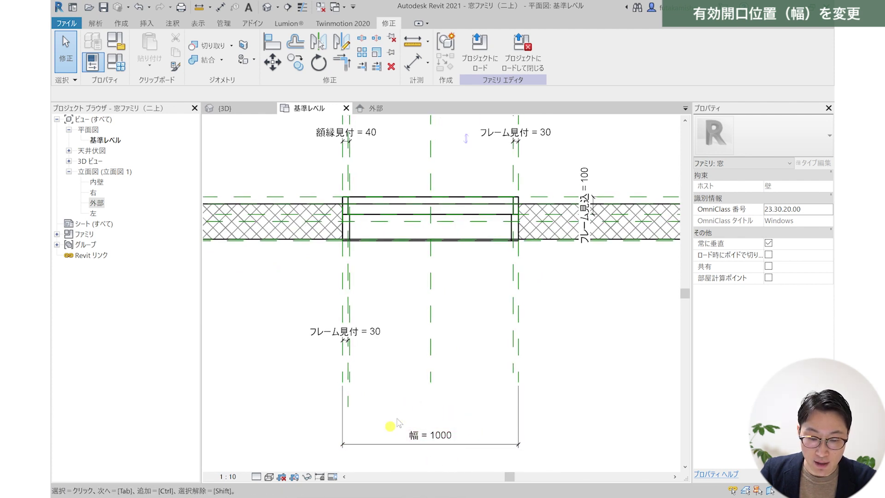
left_click(477, 446)
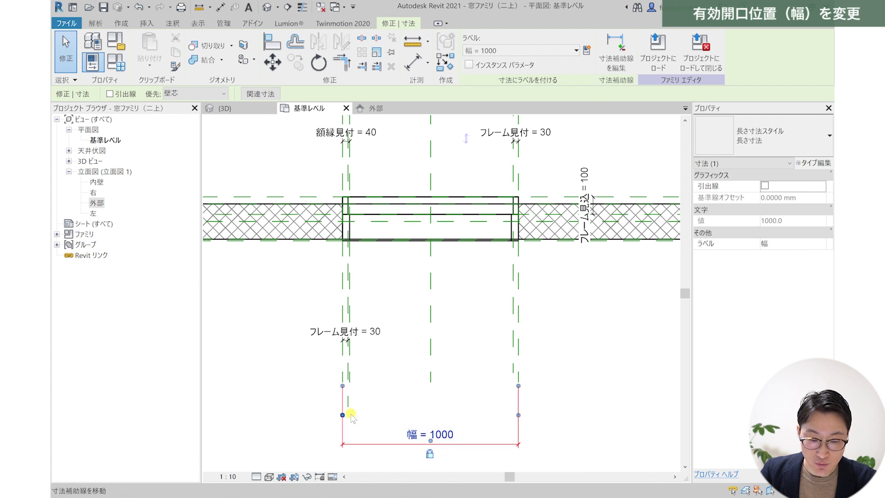
- Drag the 幅 = 1000 dimension's left end onto the left フレーム見付 plane, leaving an unlabelled 970
scroll(344, 408, "up", 1)
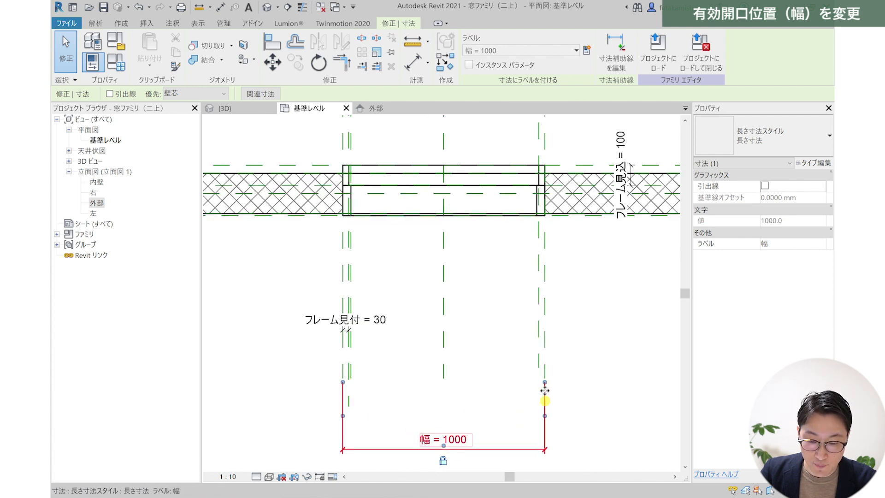
scroll(365, 416, "up", 1)
middle_click_drag(405, 424, 388, 374)
scroll(373, 366, "up", 1)
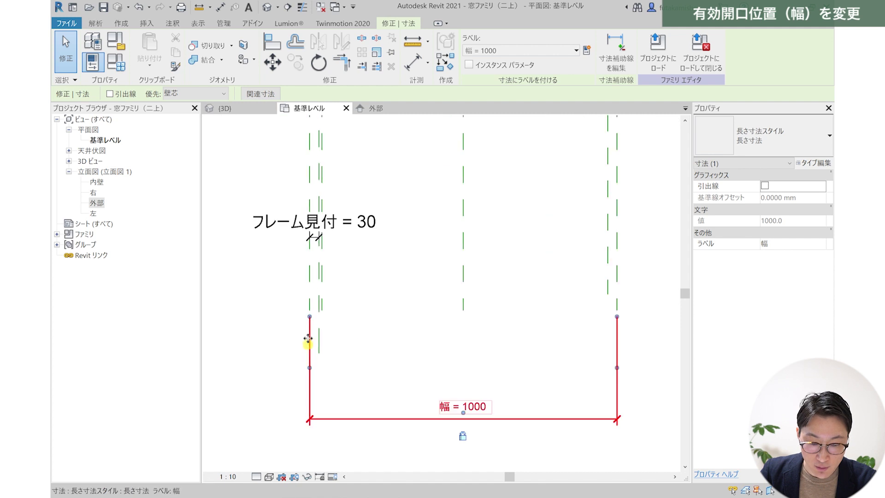
left_click_drag(310, 367, 321, 367)
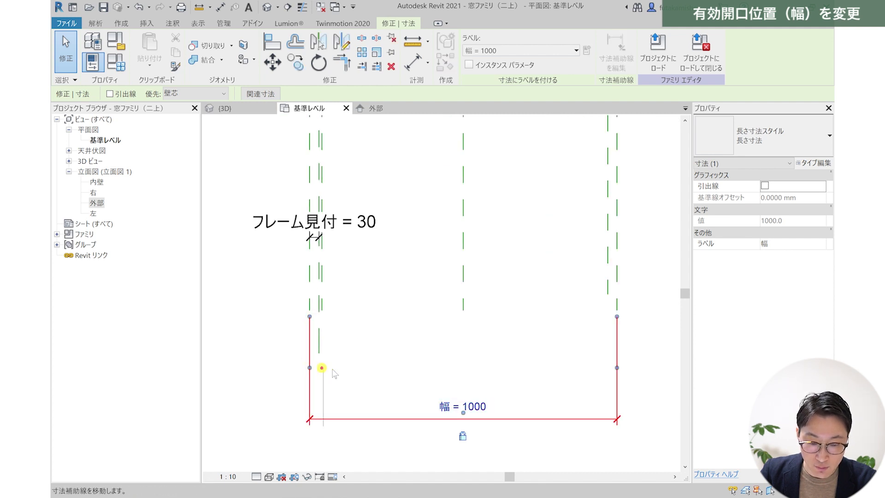
mouse_move(404, 371)
left_mouse_down()
mouse_move(227, 366)
mouse_move(395, 346)
mouse_move(465, 306)
mouse_move(450, 272)
mouse_move(438, 270)
mouse_move(460, 270)
left_mouse_up()
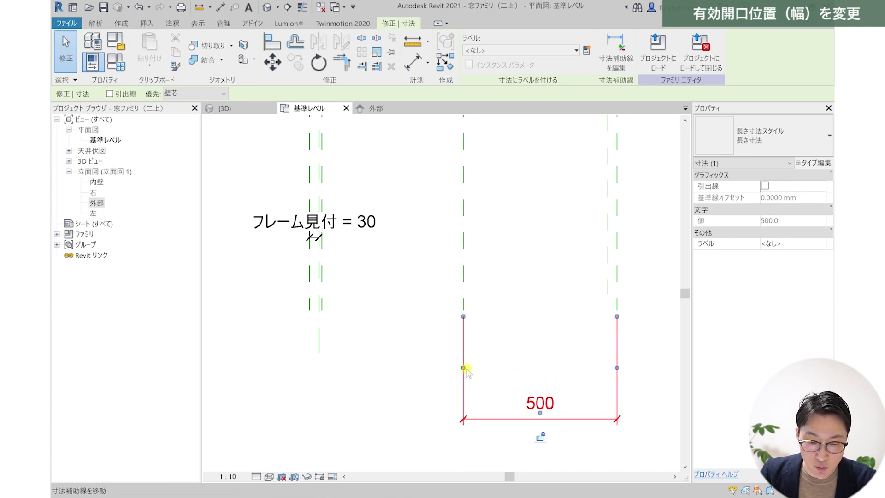
mouse_move(463, 367)
left_mouse_down()
mouse_move(367, 355)
mouse_move(302, 306)
mouse_move(289, 237)
mouse_move(268, 203)
mouse_move(269, 233)
mouse_move(340, 229)
mouse_move(291, 278)
mouse_move(285, 356)
mouse_move(306, 339)
mouse_move(316, 393)
mouse_move(279, 345)
mouse_move(319, 331)
left_mouse_up()
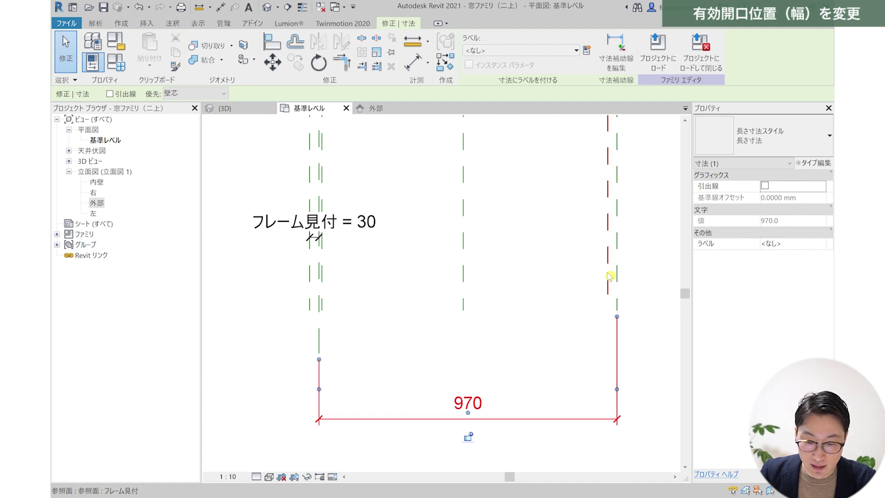
- Drag the 970 dimension's right end onto the right フレーム見付 plane so it reads 940
left_click(606, 274)
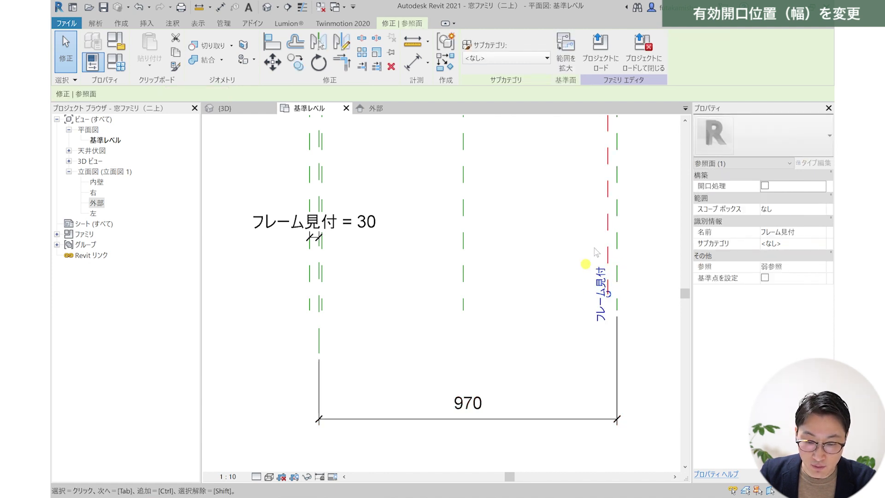
left_click(638, 346)
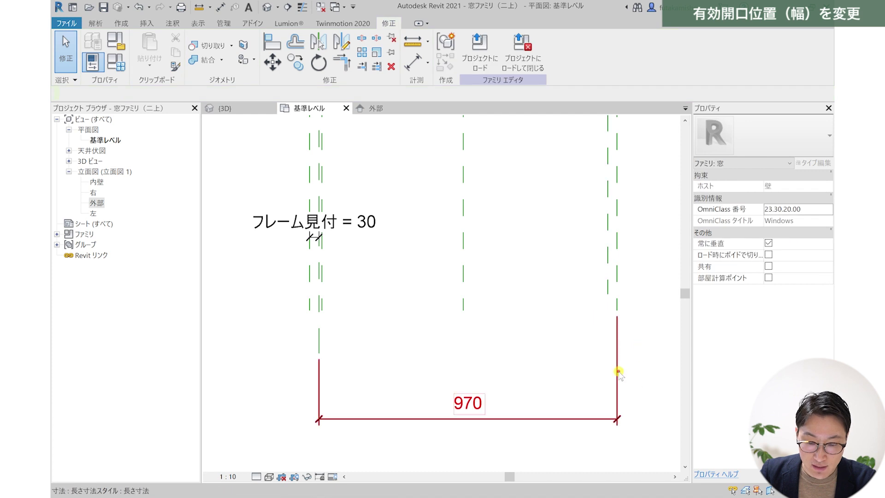
left_click(618, 371)
mouse_move(622, 404)
left_mouse_down()
mouse_move(593, 372)
mouse_move(608, 248)
left_mouse_up()
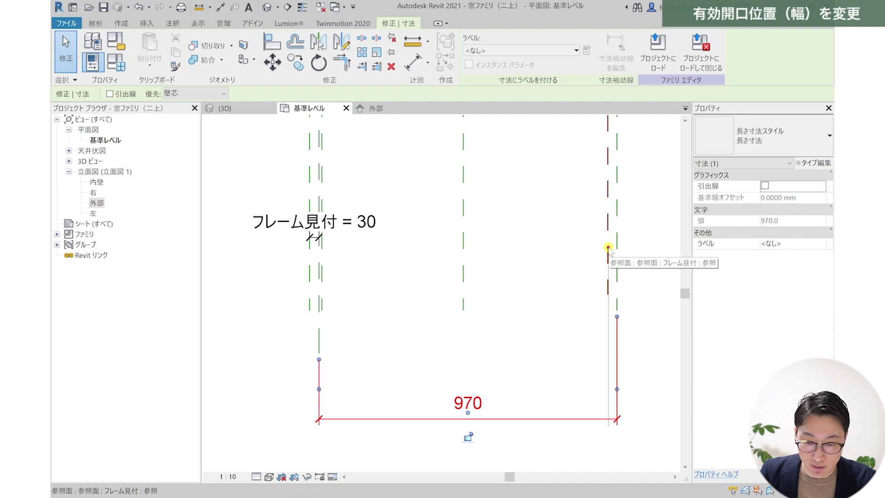
left_click_drag(608, 248, 609, 248)
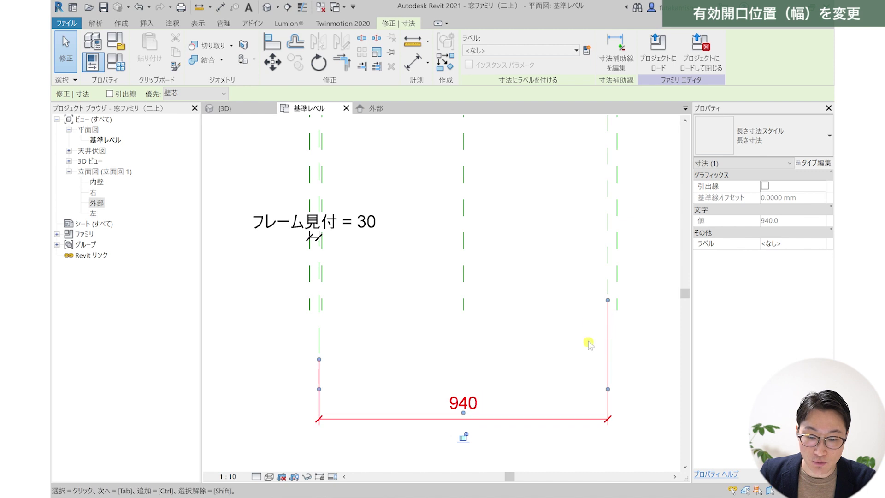
left_click(456, 382)
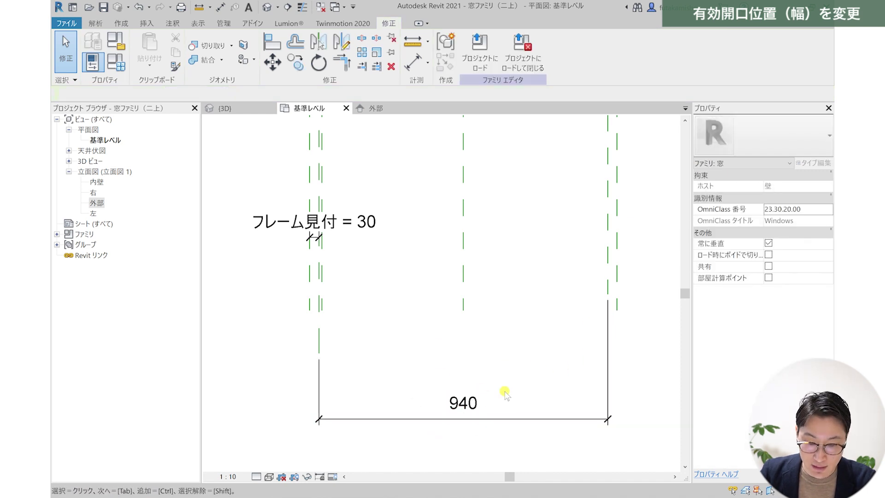
left_click(508, 419)
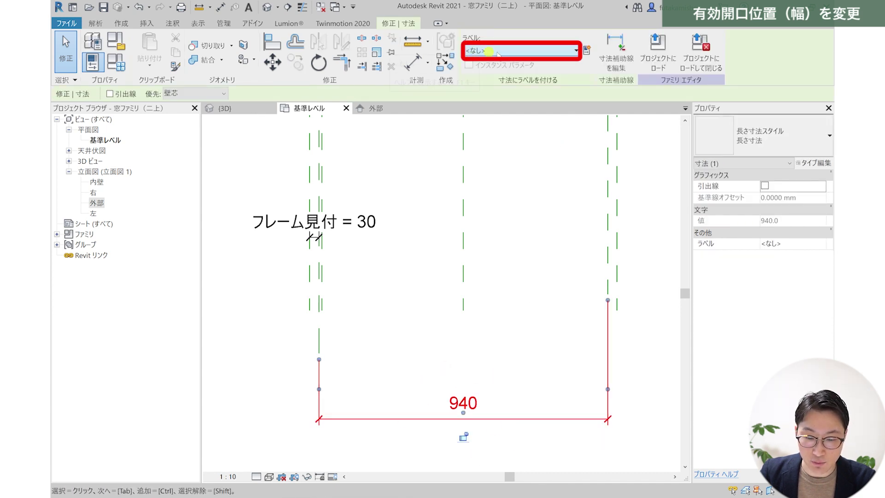
- Assign the 幅 label to the 940 frame-to-frame dimension, making it 幅 = 1000
left_click(546, 52)
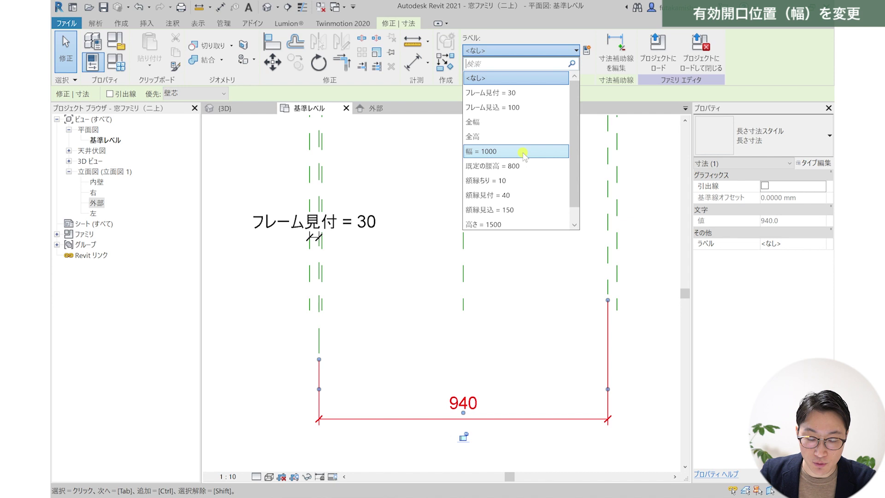
left_click(524, 152)
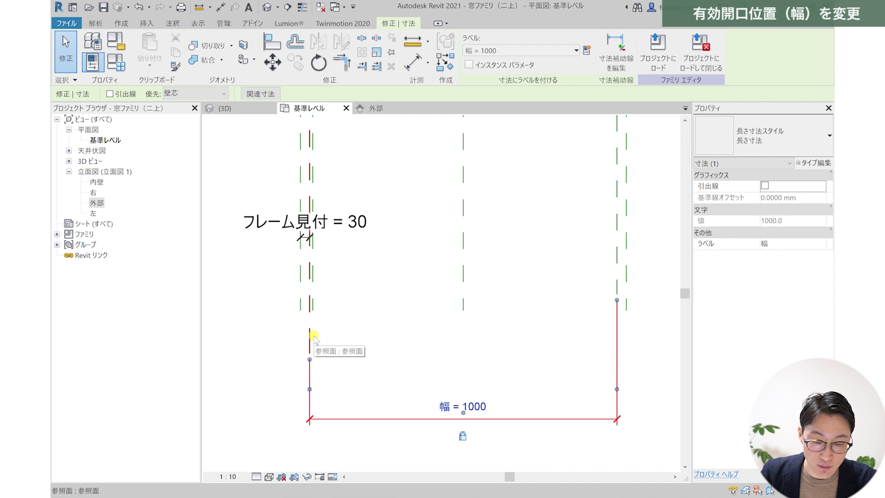
middle_click_drag(335, 265, 331, 285)
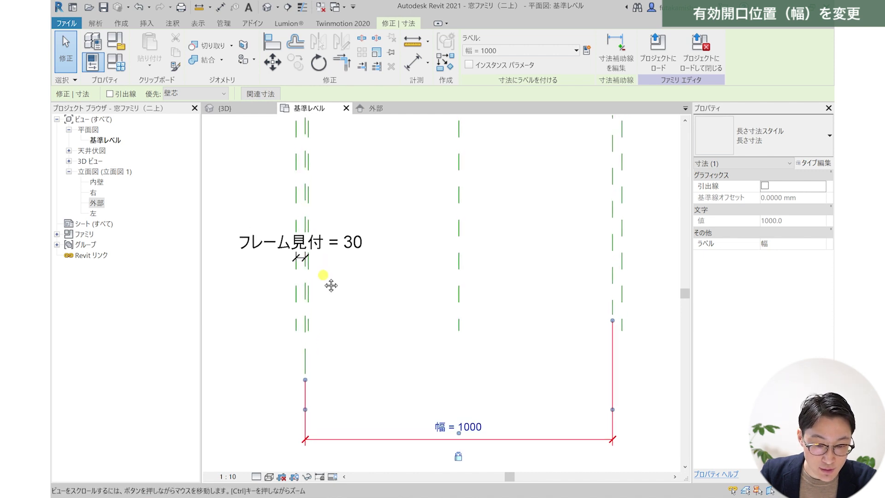
left_click(303, 366)
mouse_move(338, 331)
middle_mouse_down()
mouse_move(336, 405)
mouse_move(299, 276)
middle_mouse_up()
scroll(336, 408, "down", 2)
scroll(329, 248, "up", 4)
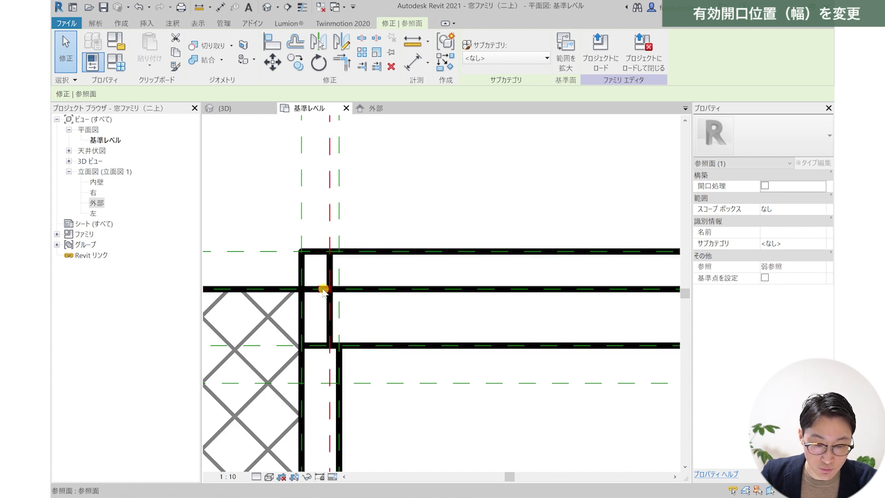
scroll(323, 290, "down", 2)
middle_click_drag(469, 299, 312, 310)
scroll(369, 300, "up", 2)
scroll(354, 304, "up", 2)
key("Escape")
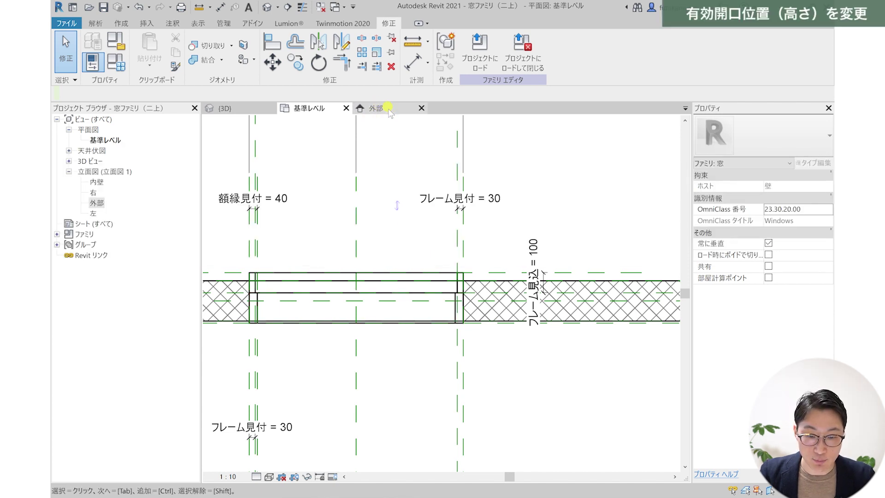
left_click(389, 108)
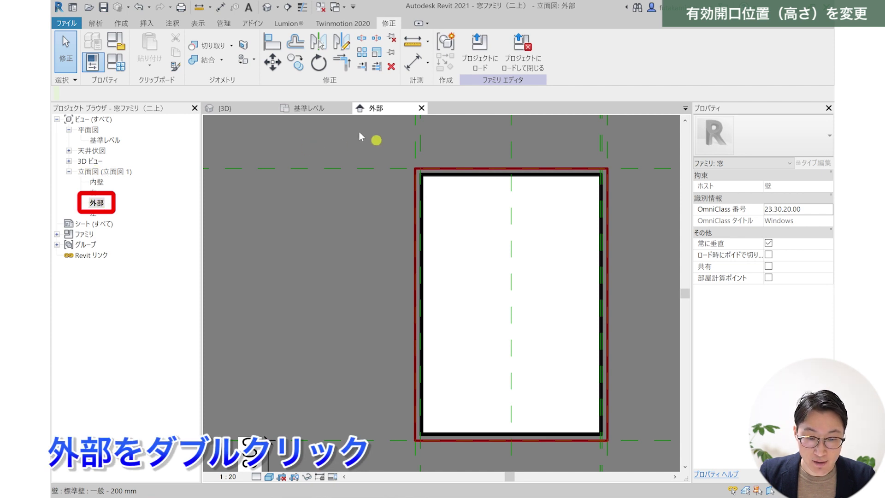
- Fit the whole wall in the 外部 elevation and set its visual style to ベタ塗り
scroll(518, 261, "down", 2)
mouse_move(523, 339)
middle_mouse_down()
mouse_move(403, 286)
mouse_move(398, 337)
mouse_move(450, 390)
middle_mouse_up()
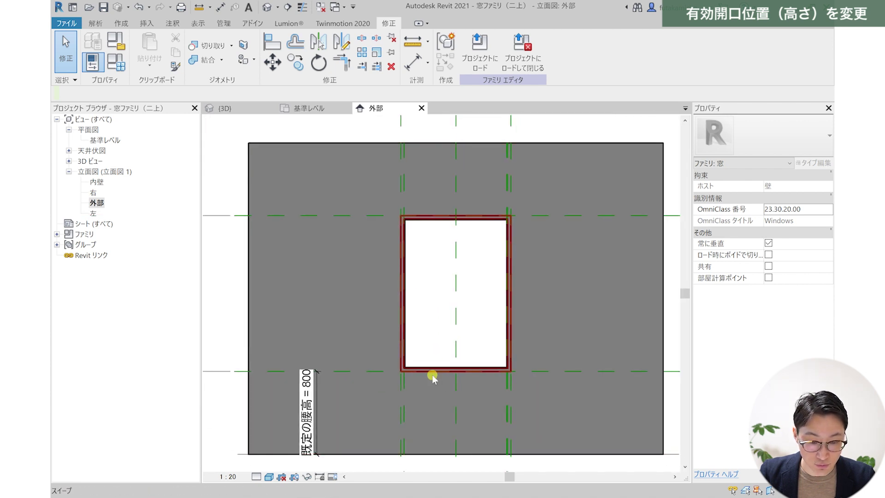
left_click(269, 477)
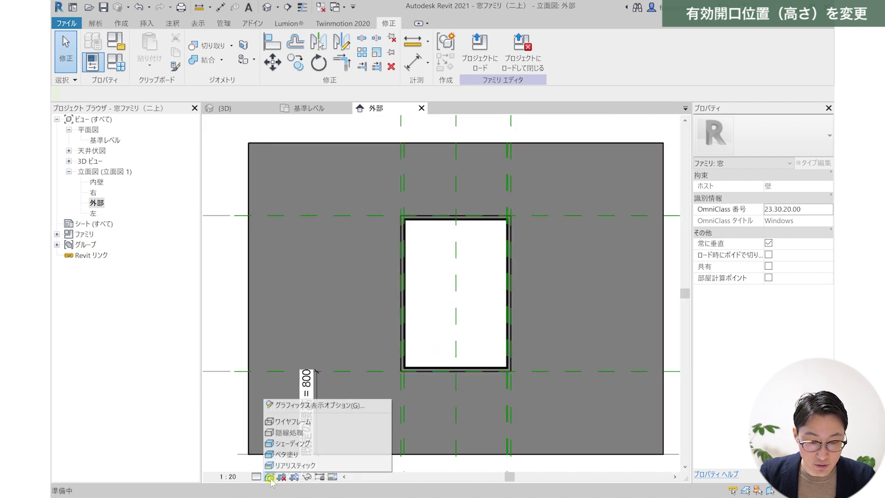
left_click(317, 454)
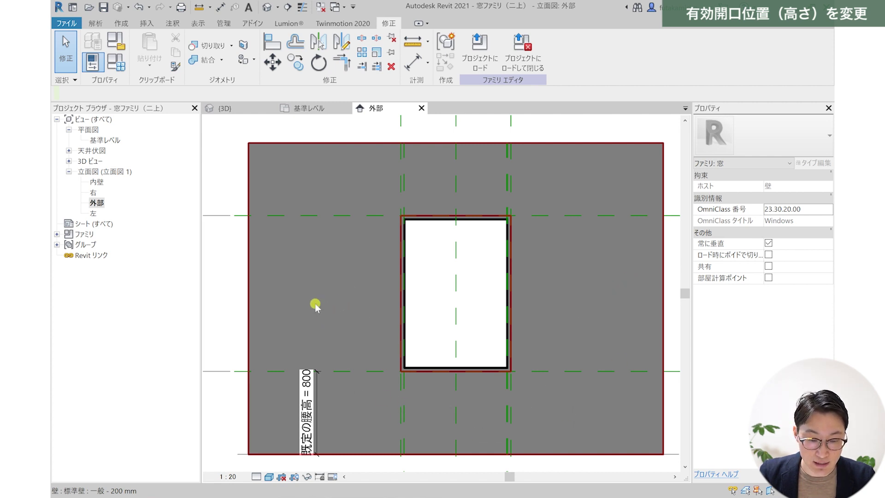
- Move the 高さ = 1500 dimension closer to the window opening
scroll(357, 307, "down", 1)
middle_click_drag(322, 312, 391, 306)
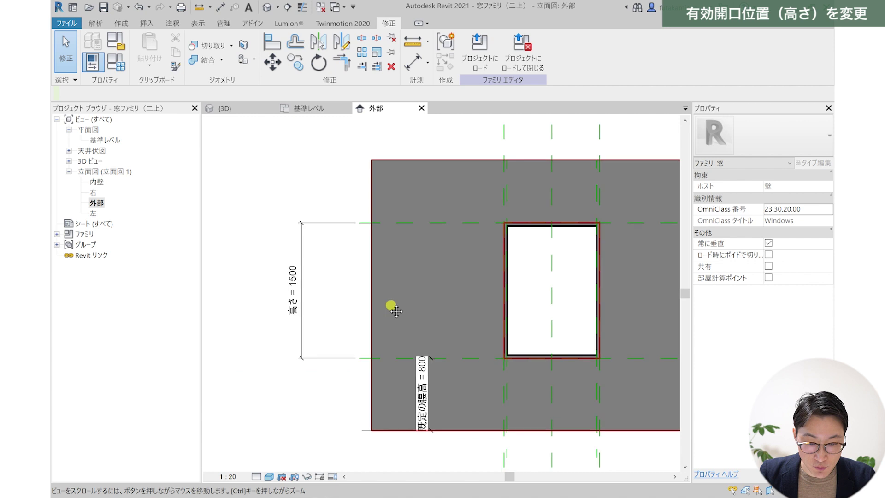
left_click(301, 281)
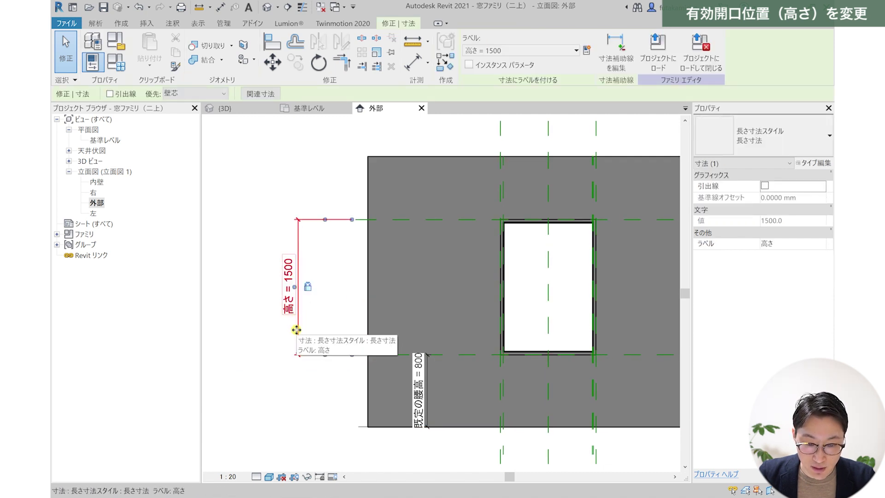
left_click_drag(296, 329, 414, 330)
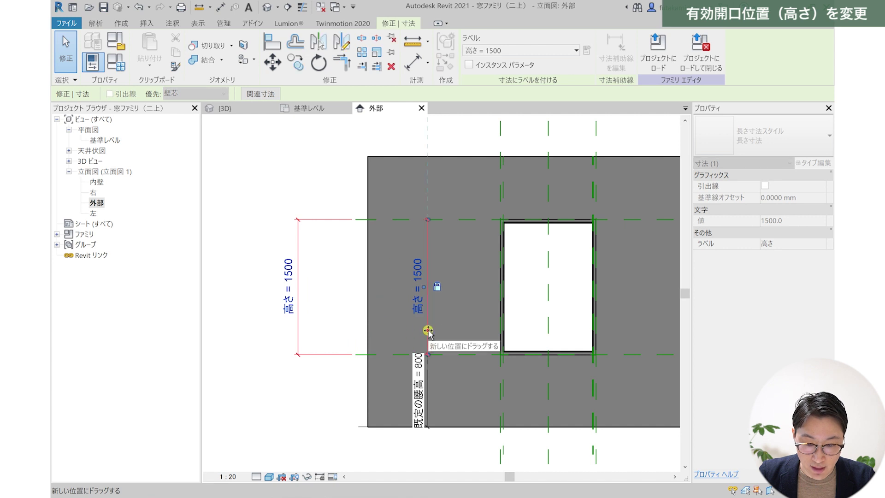
left_click_drag(413, 331, 428, 331)
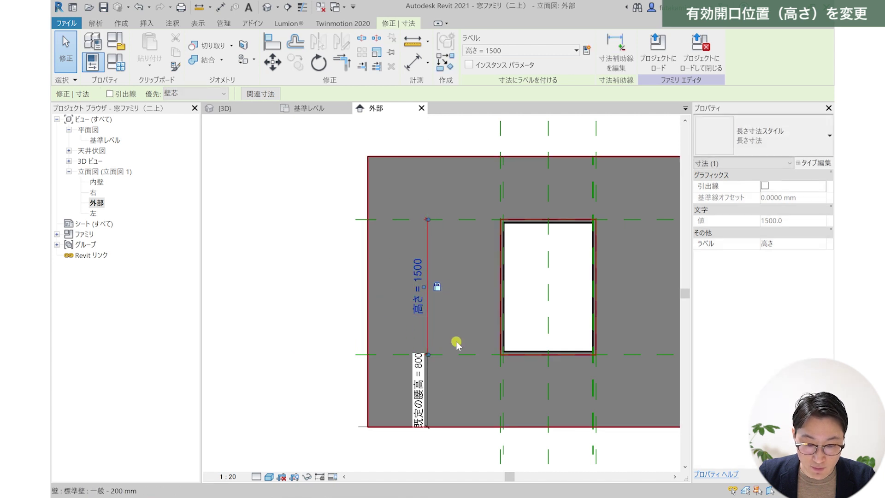
scroll(456, 341, "up", 2)
middle_click_drag(456, 341, 327, 312)
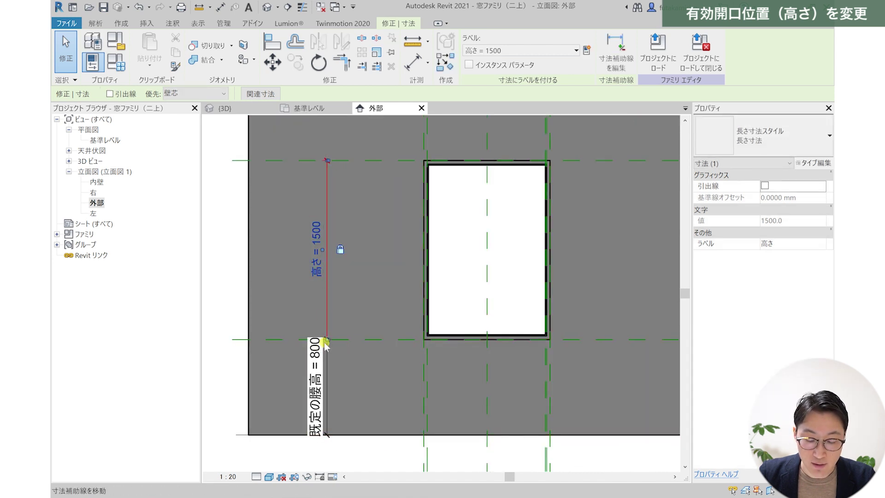
key("Escape")
- Change the 外部 elevation's view scale from 1:20 to 1:10
scroll(442, 324, "up", 2)
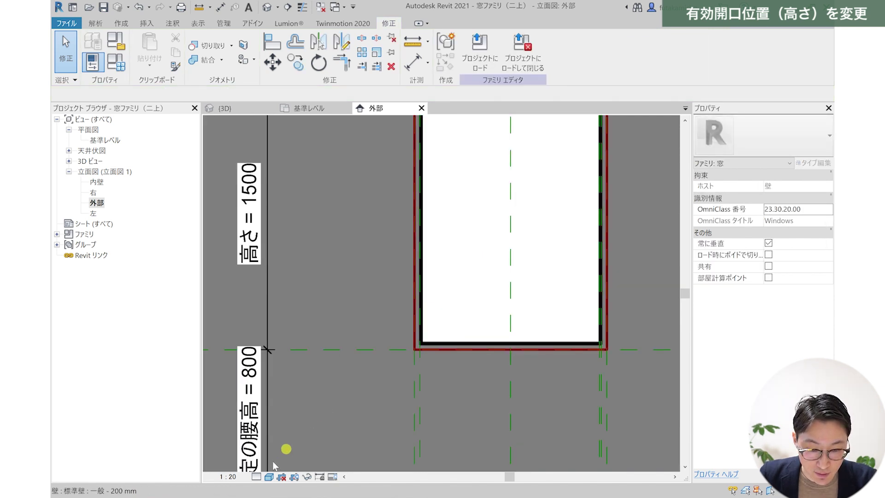
left_click(227, 476)
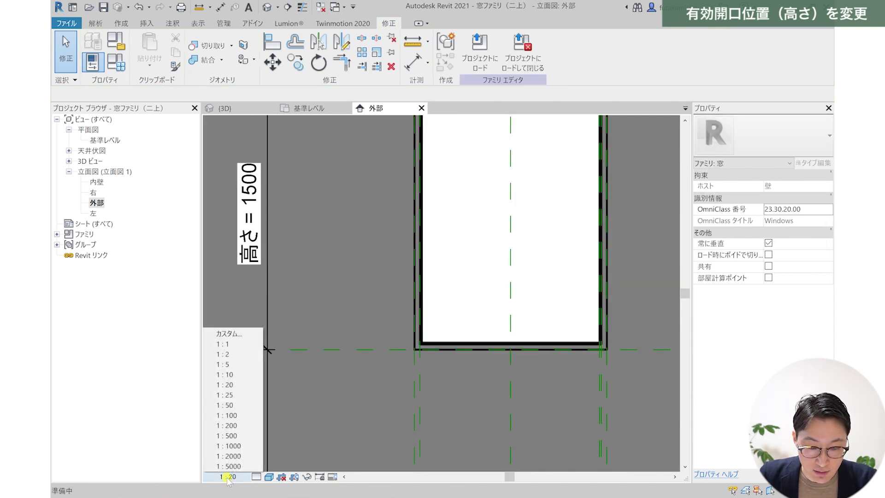
left_click(231, 374)
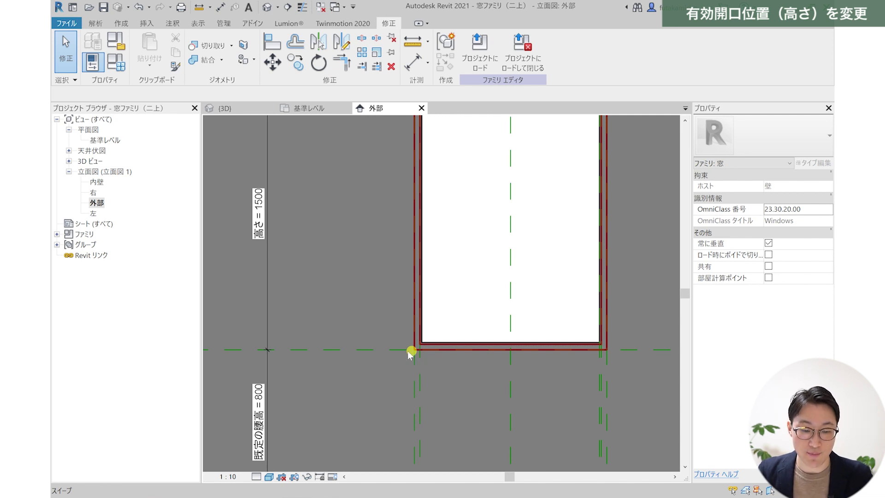
scroll(413, 375, "down", 1)
scroll(460, 290, "down", 2)
scroll(434, 341, "down", 2)
scroll(445, 352, "down", 1)
scroll(445, 351, "down", 1)
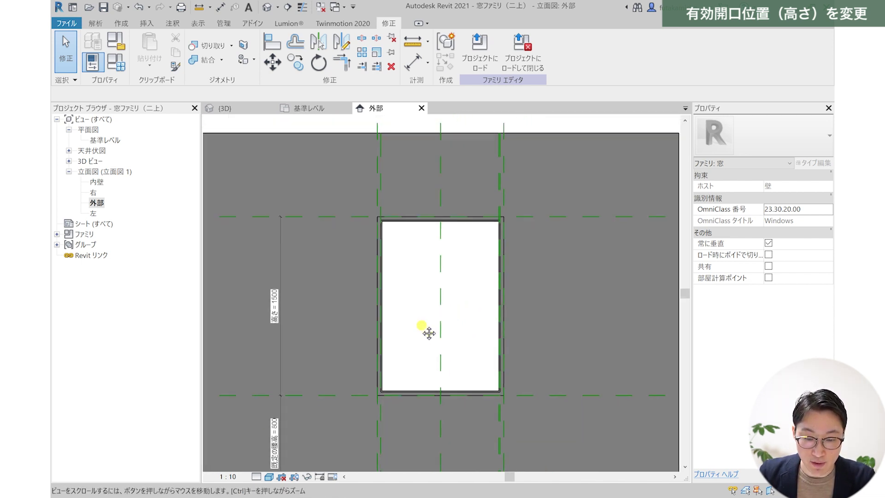
scroll(426, 330, "down", 1)
scroll(424, 328, "down", 1)
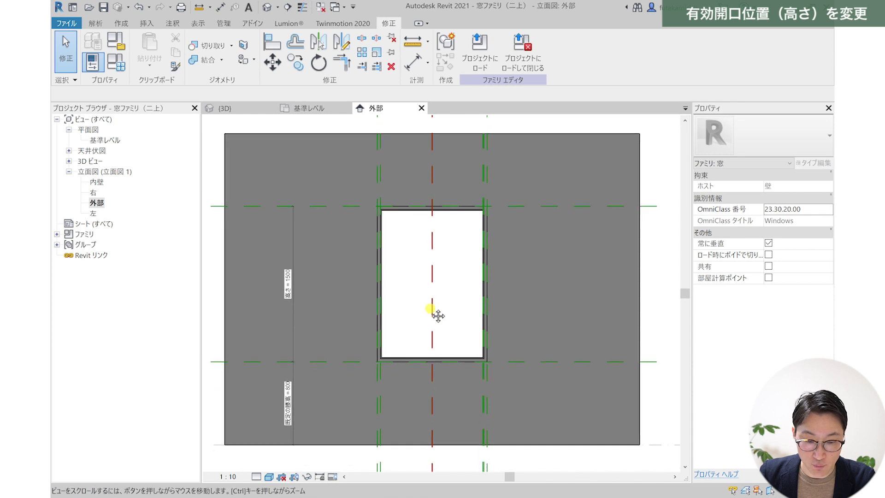
- Draw a horizontal reference plane near the opening's head and extend it past the wall
left_click(122, 23)
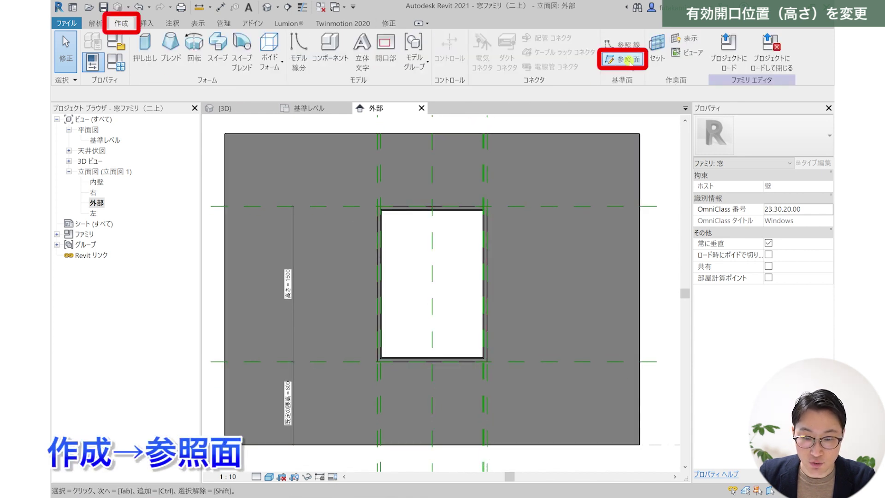
left_click(628, 60)
left_click(479, 238)
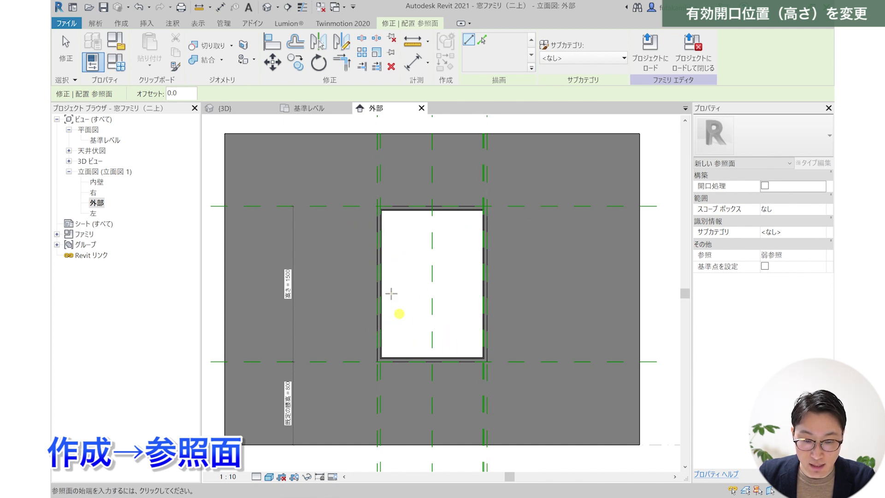
left_click(326, 233)
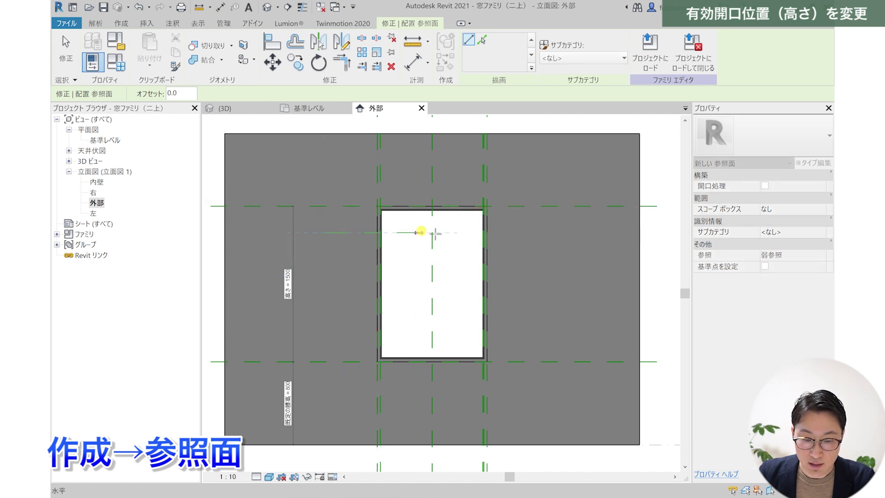
left_click(427, 233)
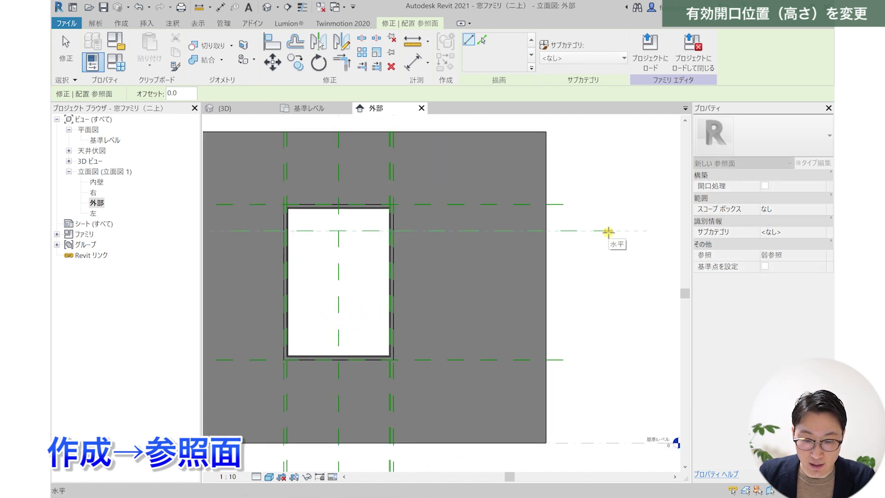
left_click(608, 232)
key("Escape")
key("Escape")
middle_click_drag(443, 265, 559, 278)
left_click(502, 243)
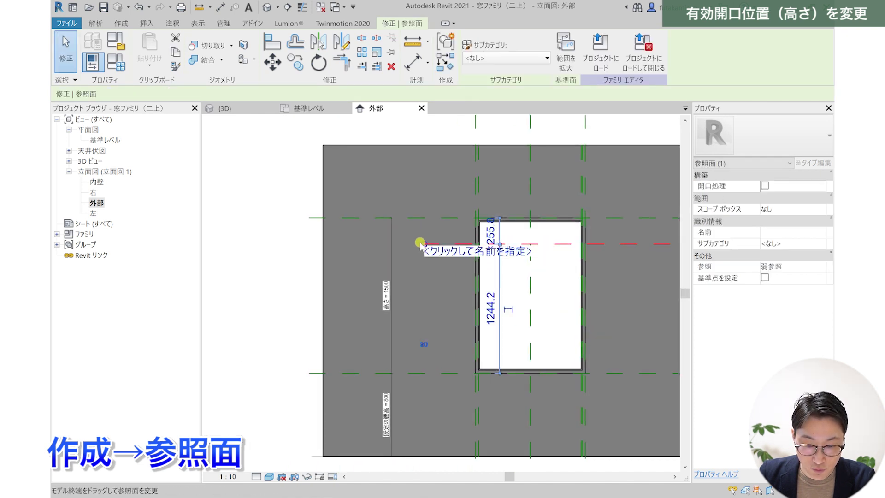
left_click_drag(420, 242, 255, 240)
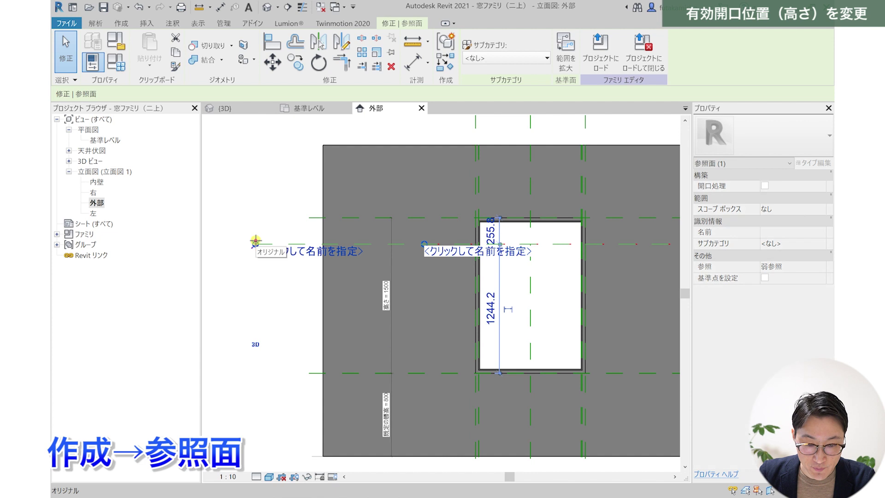
key("Escape")
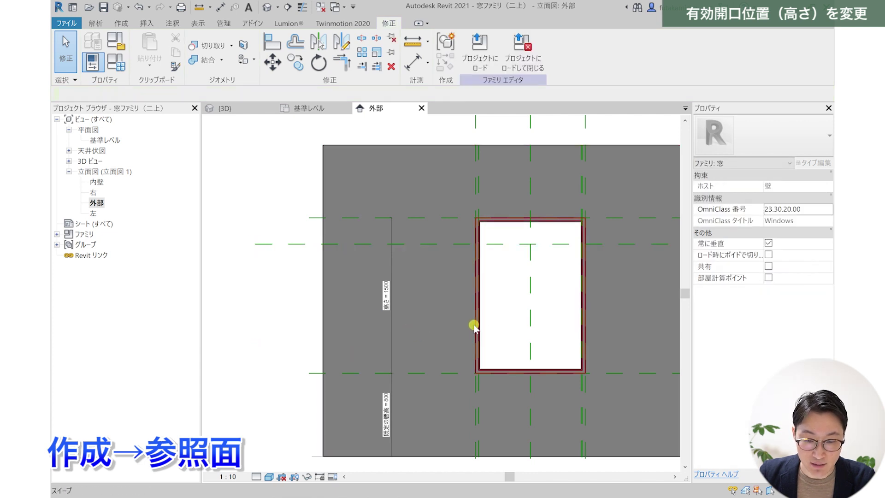
- Draw a second horizontal reference plane across the wall near the sill, then check both planes
middle_click_drag(474, 327, 420, 322)
left_click(121, 23)
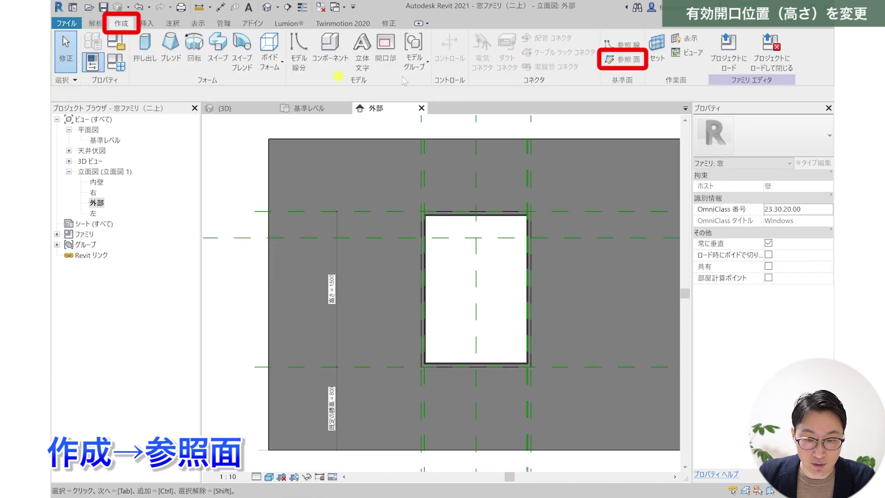
left_click(622, 59)
scroll(298, 340, "down", 1)
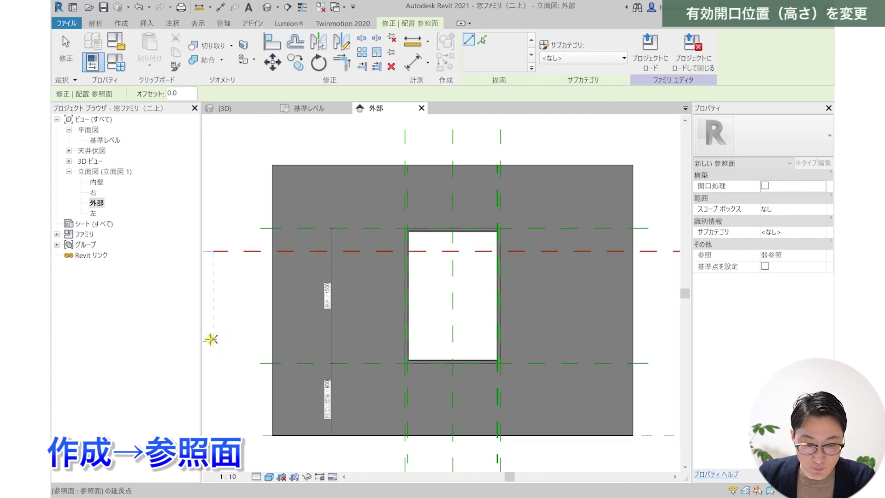
left_click(212, 340)
middle_click_drag(252, 351, 303, 344)
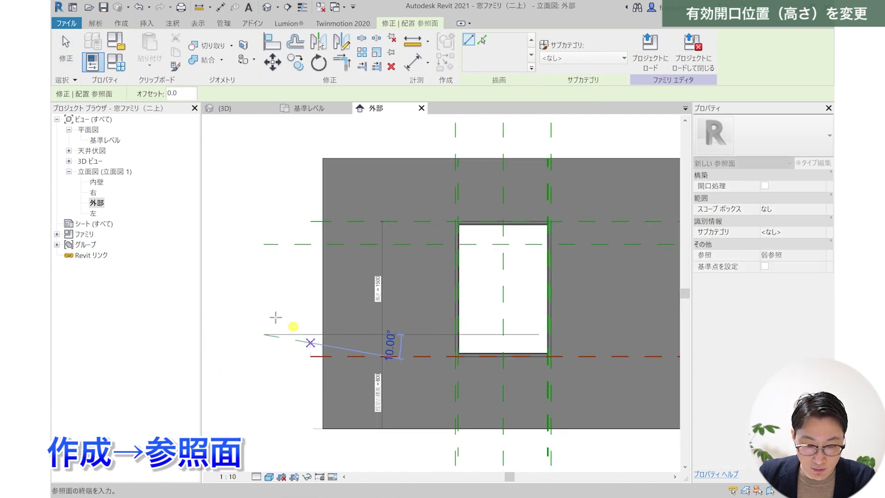
middle_click_drag(498, 338, 361, 334)
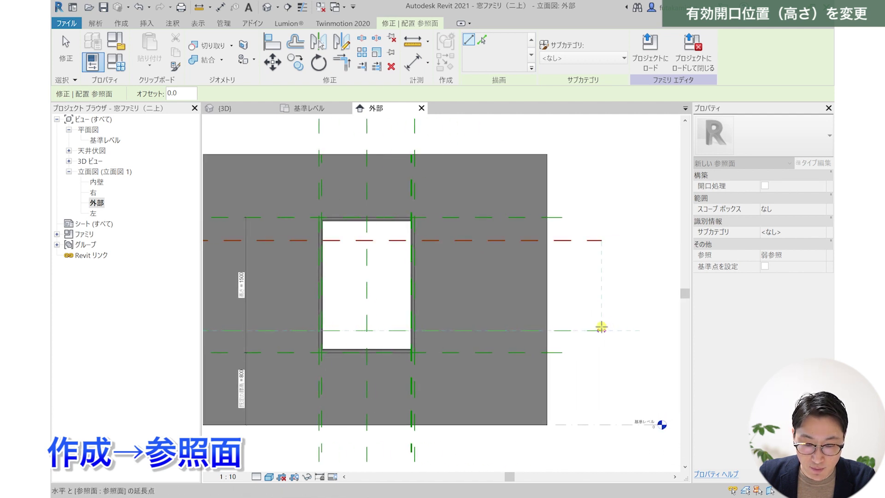
left_click(601, 330)
key("Escape")
key("Escape")
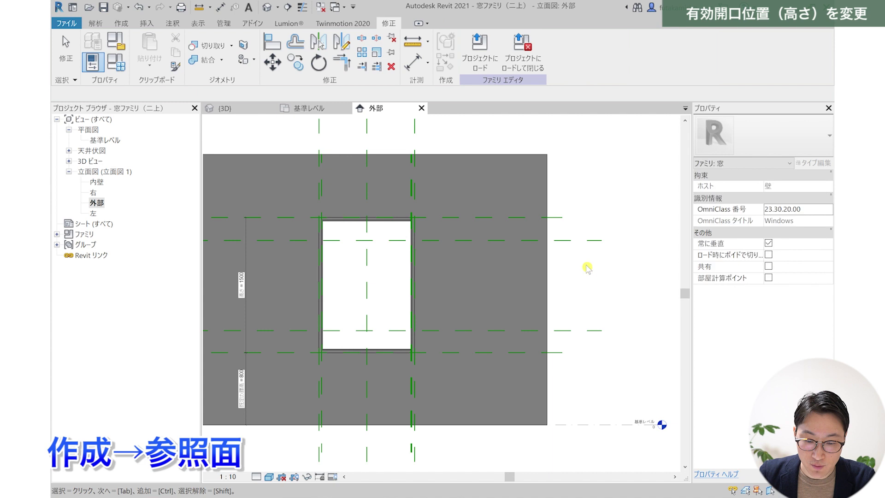
left_click(580, 241)
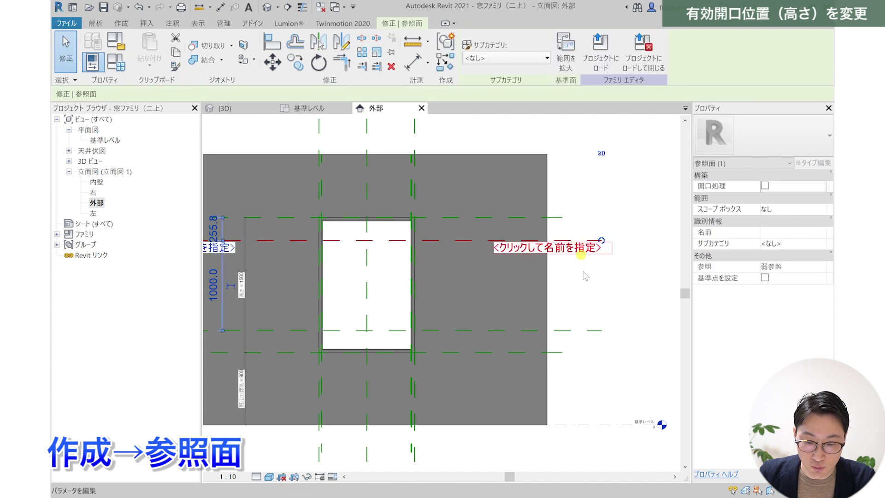
left_click(587, 330, "ctrl")
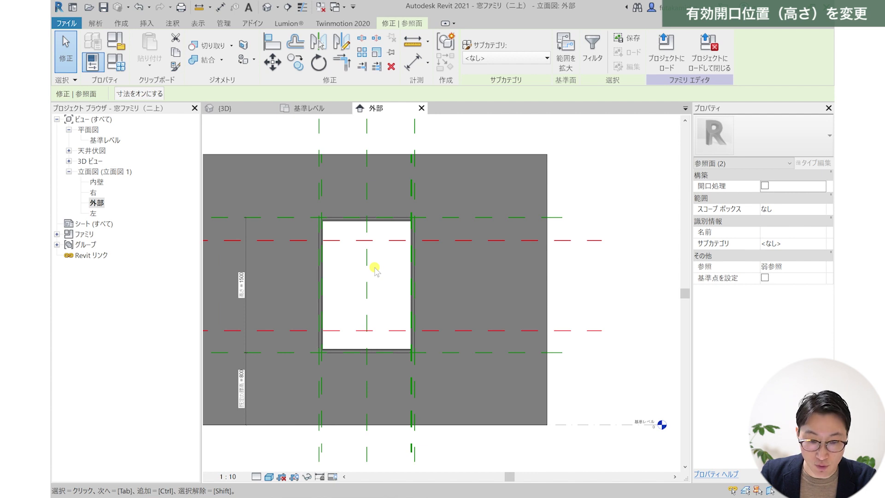
key("Escape")
left_click(180, 21)
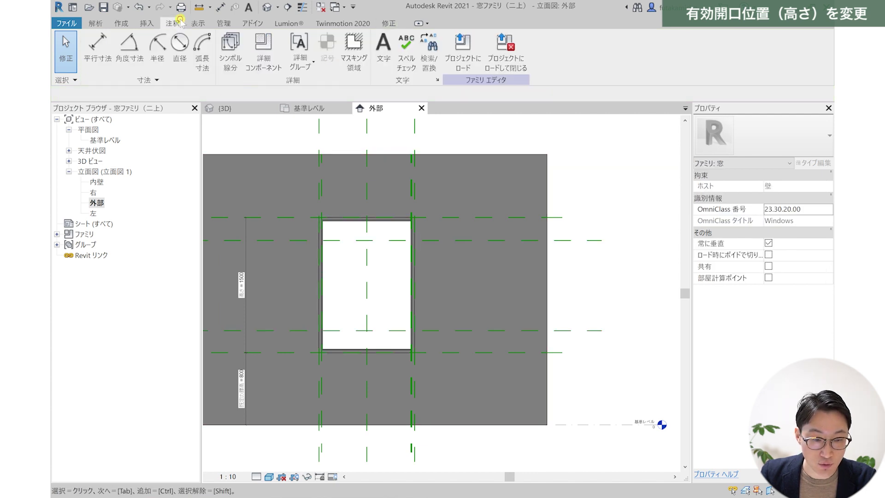
- Add aligned dimensions from the new planes to the frame planes: 256 at top, 244 at bottom
left_click(98, 48)
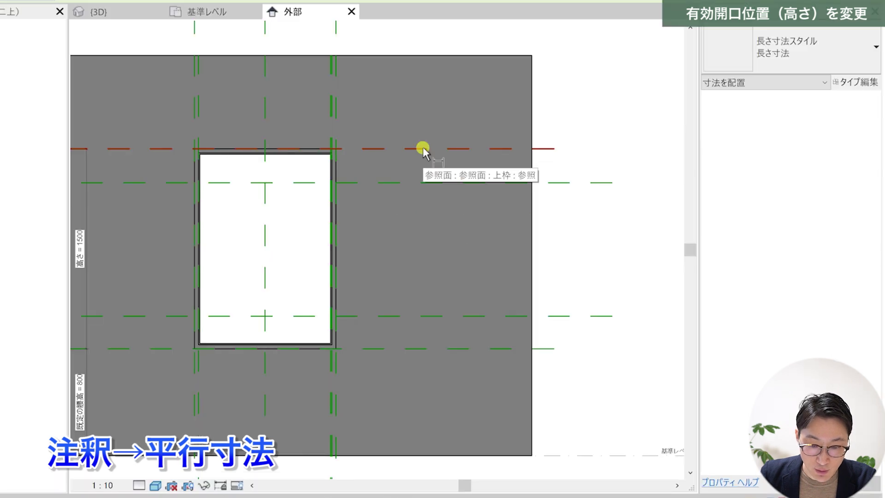
left_click(422, 148)
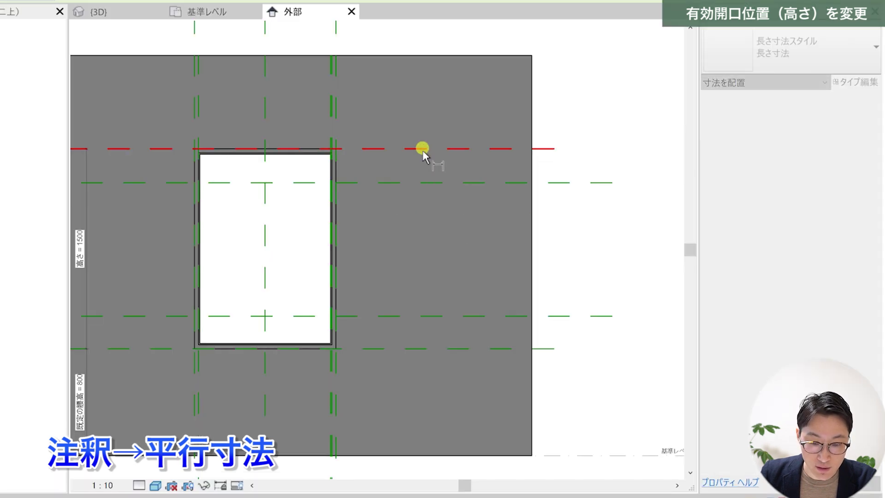
left_click(433, 182)
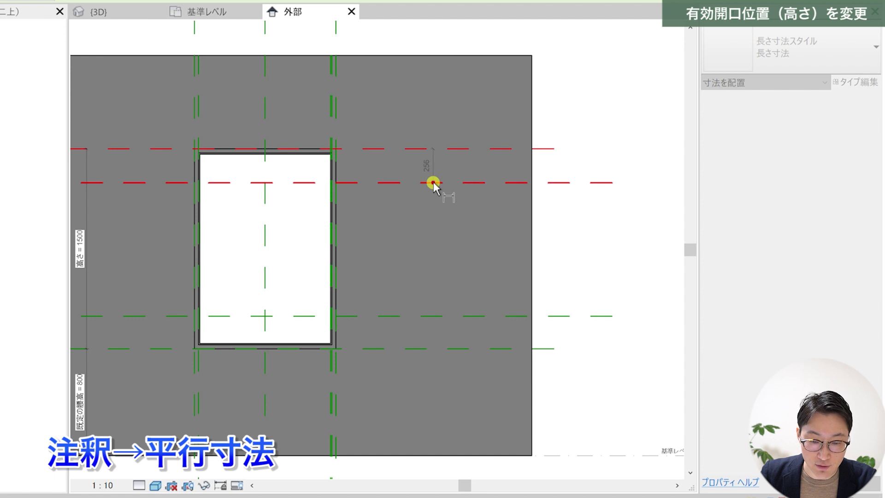
left_click(421, 211)
scroll(421, 233, "up", 1)
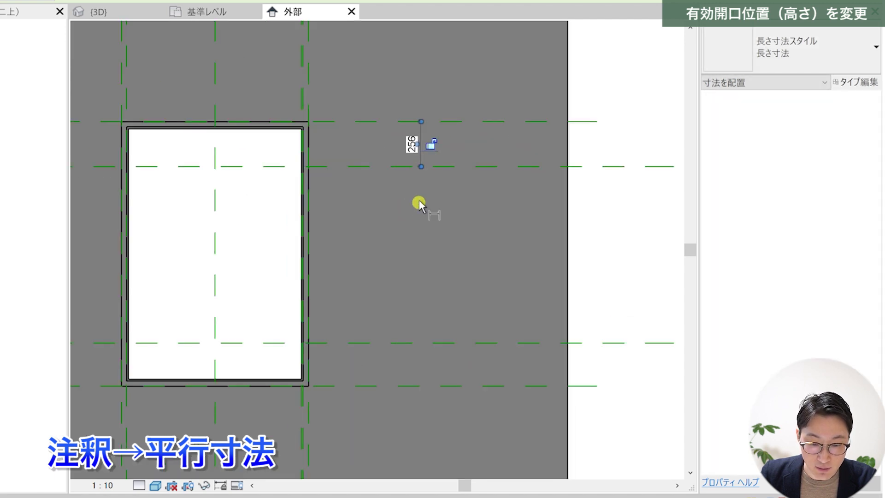
left_click(408, 342)
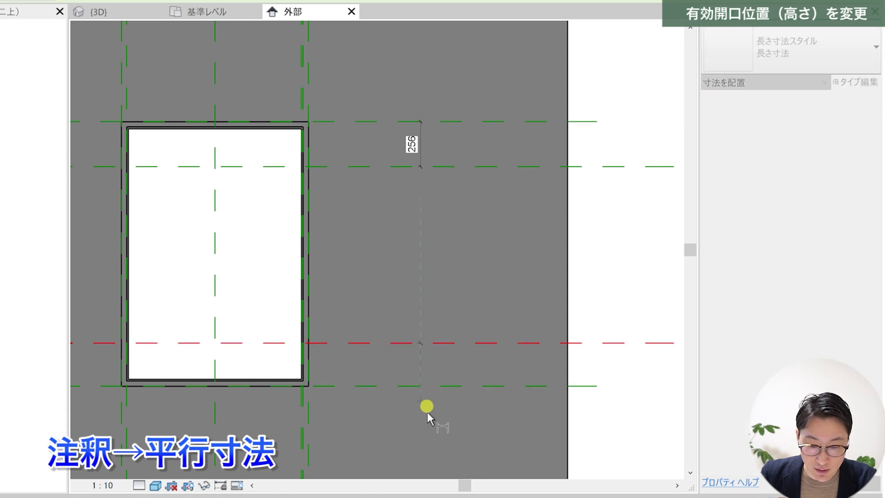
left_click(418, 387)
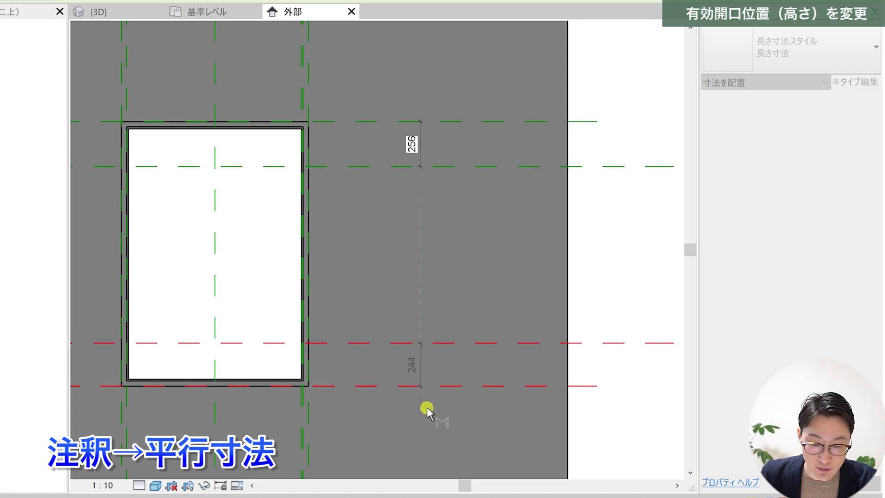
left_click(419, 434)
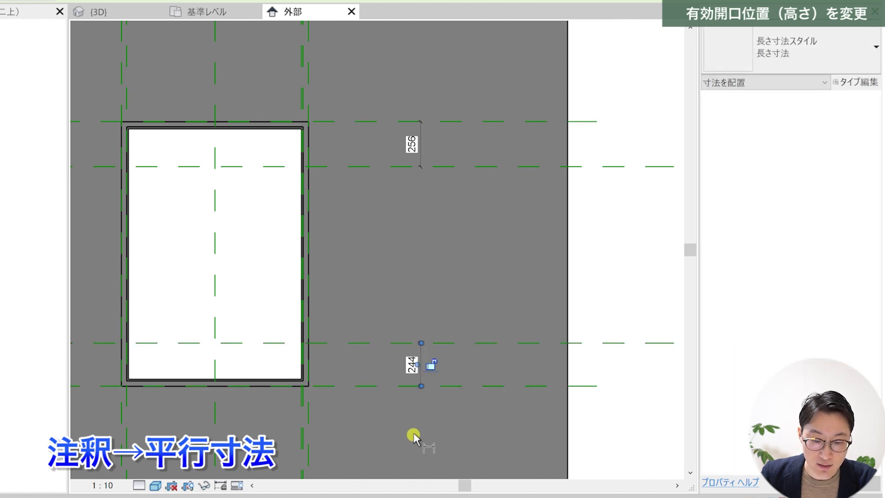
key("Escape")
scroll(462, 391, "up", 3)
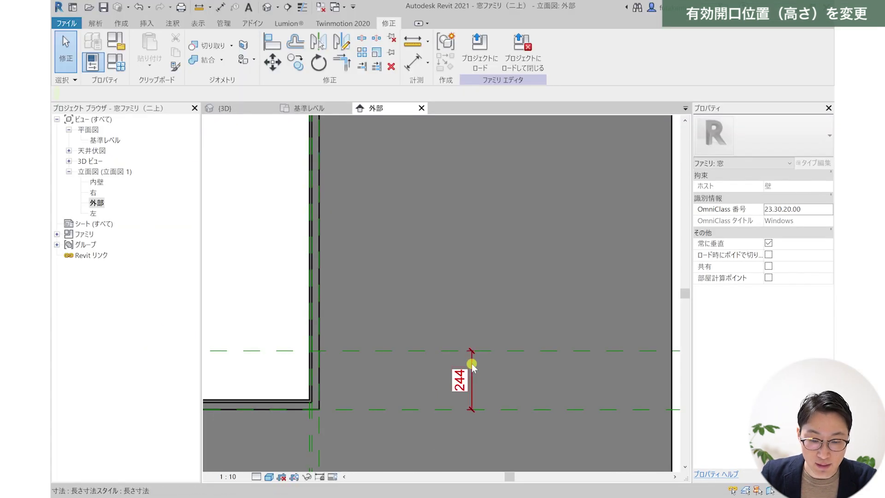
left_click(471, 363)
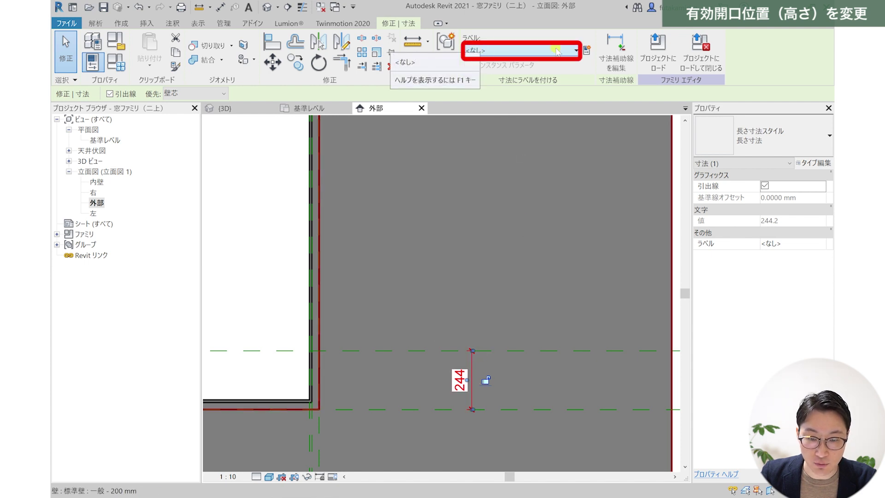
- Label the bottom 244 dimension with the フレーム見付 = 30 parameter
left_click(556, 51)
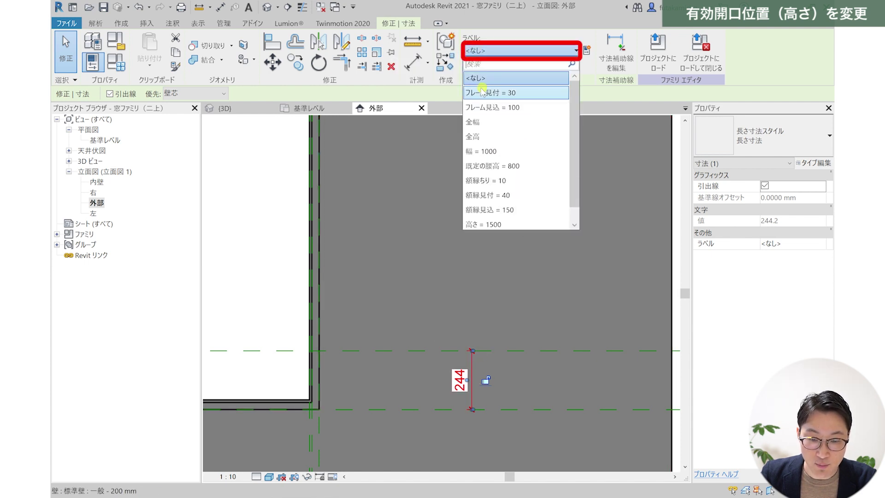
left_click(530, 93)
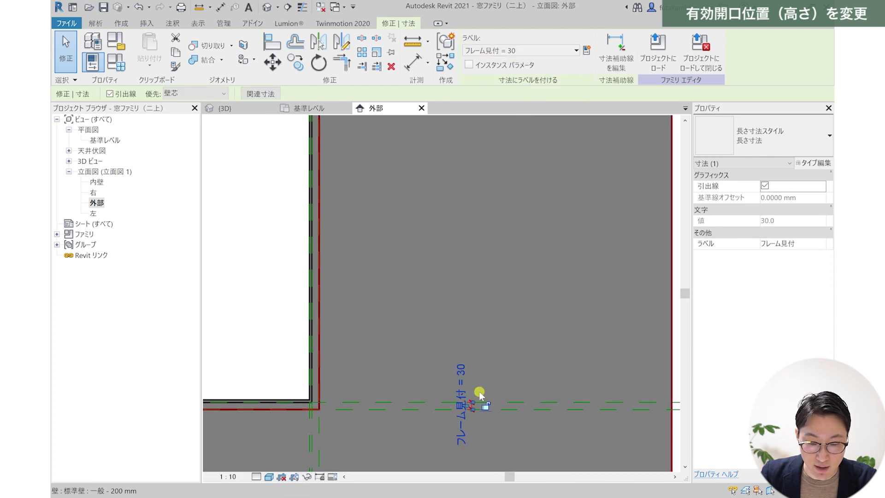
scroll(287, 401, "up", 2)
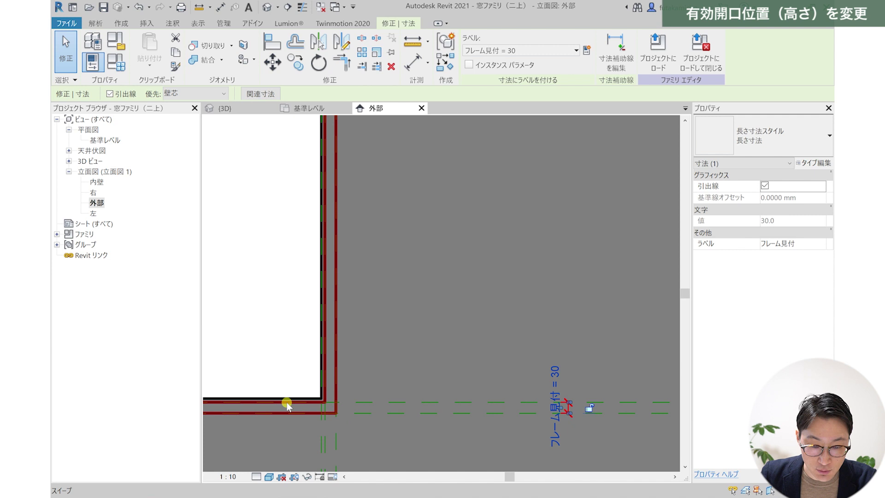
scroll(292, 403, "up", 2)
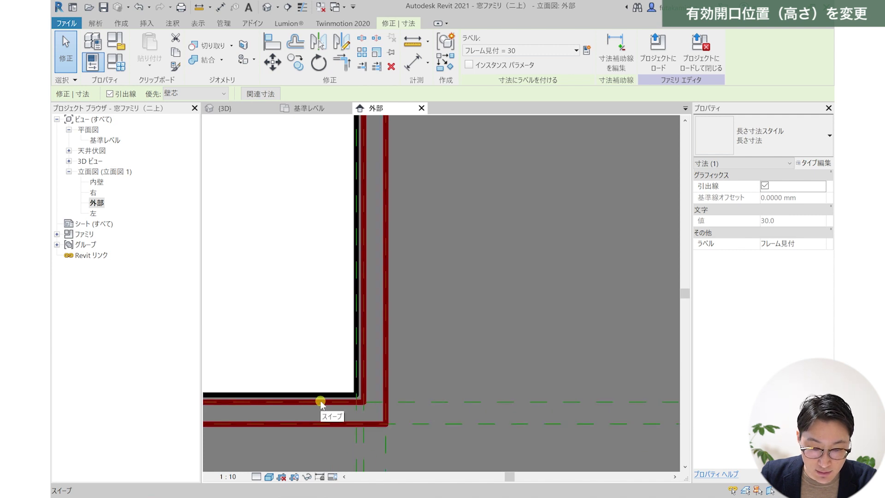
scroll(321, 404, "down", 2)
middle_click_drag(461, 414, 385, 415)
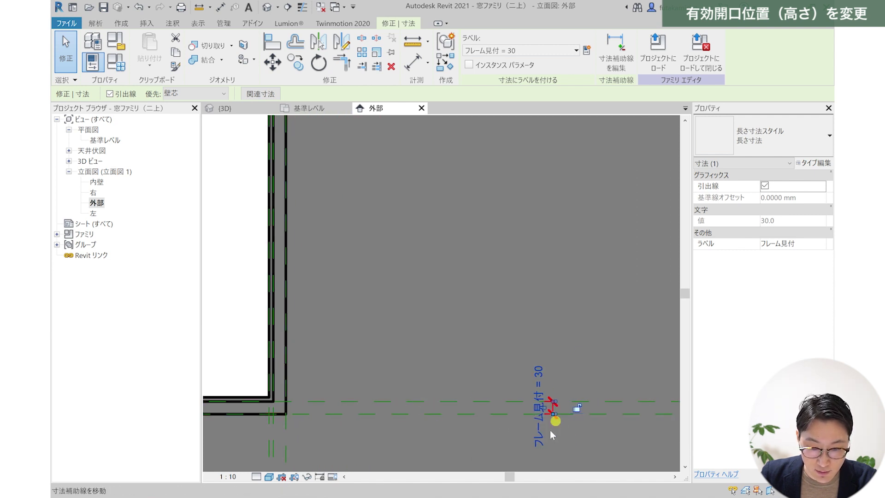
scroll(567, 396, "down", 2)
scroll(549, 340, "up", 3, "ctrl")
scroll(521, 323, "up", 3, "ctrl")
scroll(517, 318, "up", 1)
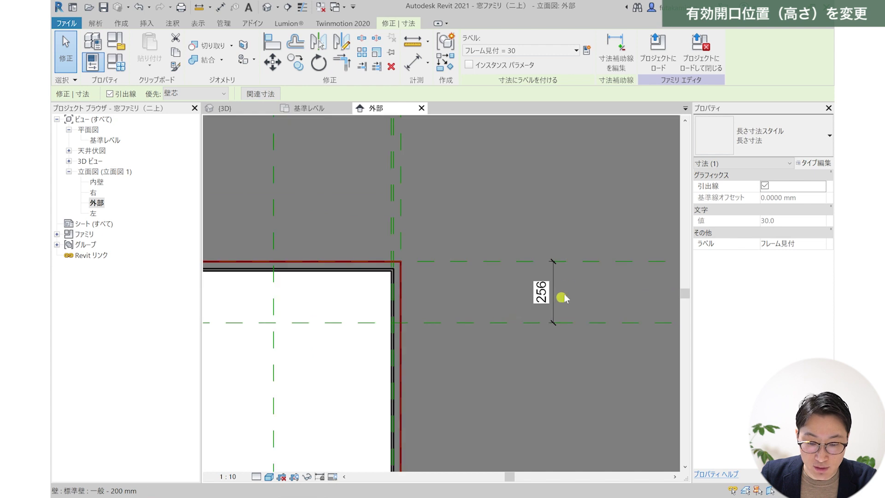
- Label the top 256 dimension with フレーム見付 as well
left_click(559, 290)
left_click(554, 277)
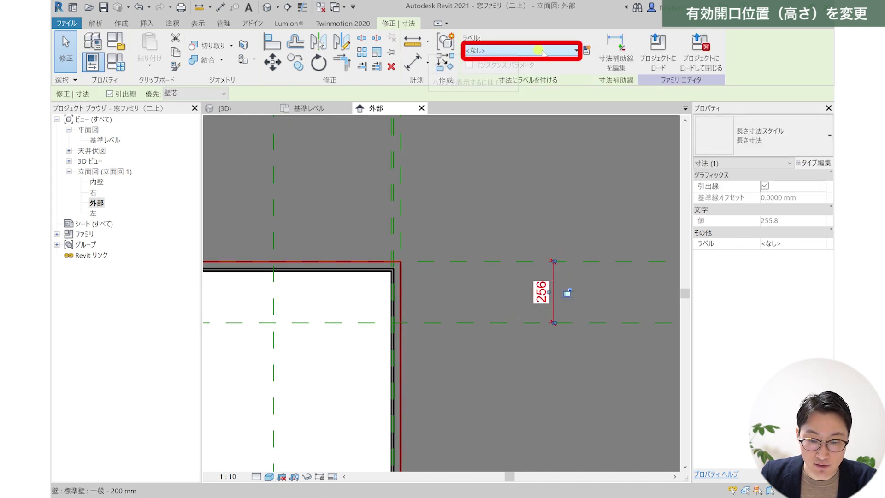
left_click(476, 51)
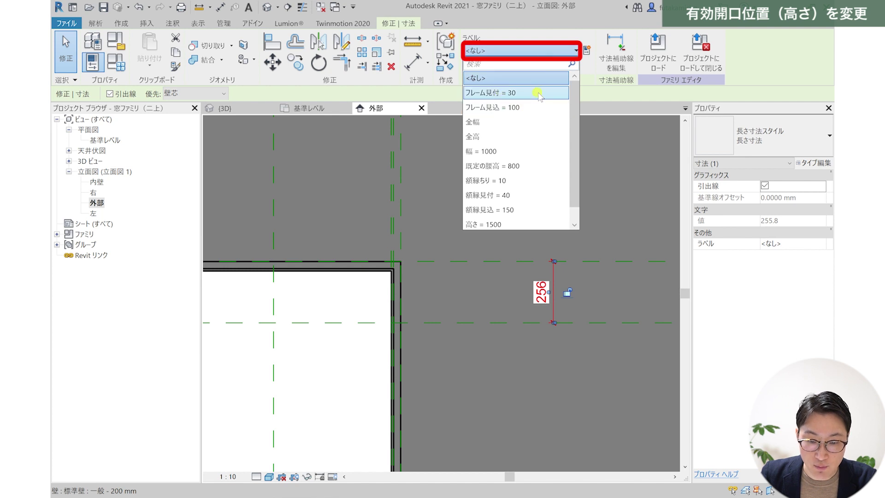
left_click(540, 93)
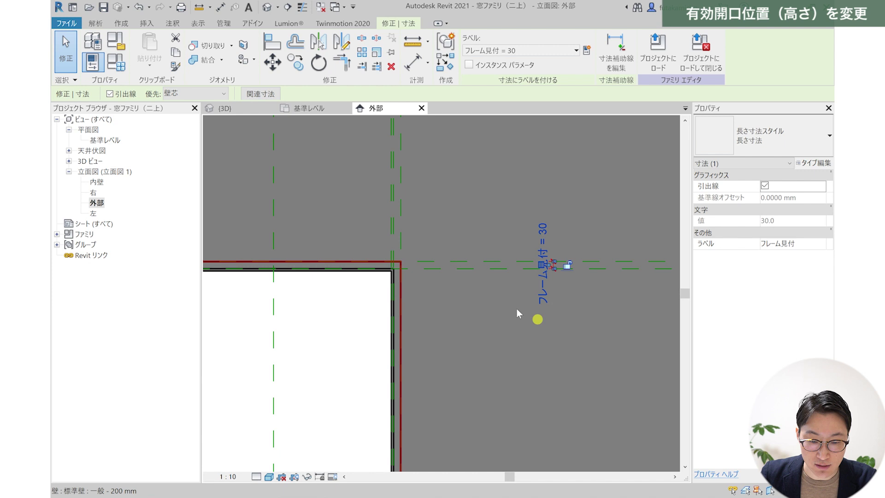
left_click(526, 328)
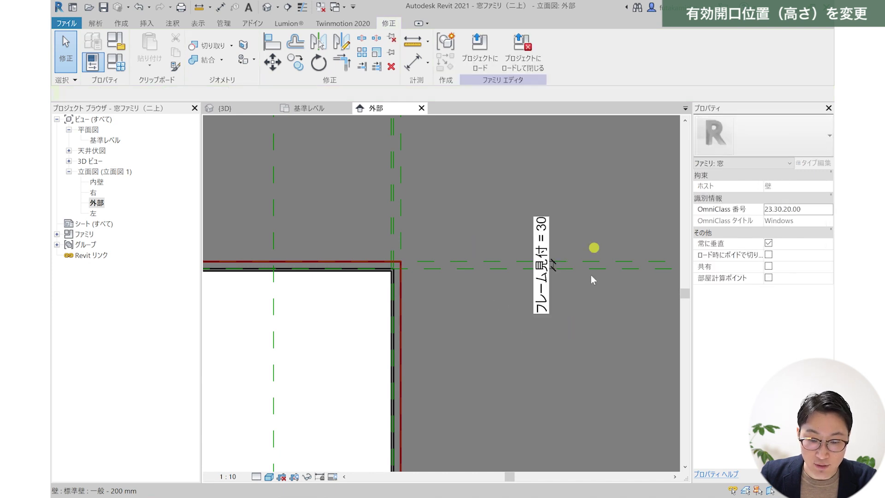
scroll(452, 256, "down", 2)
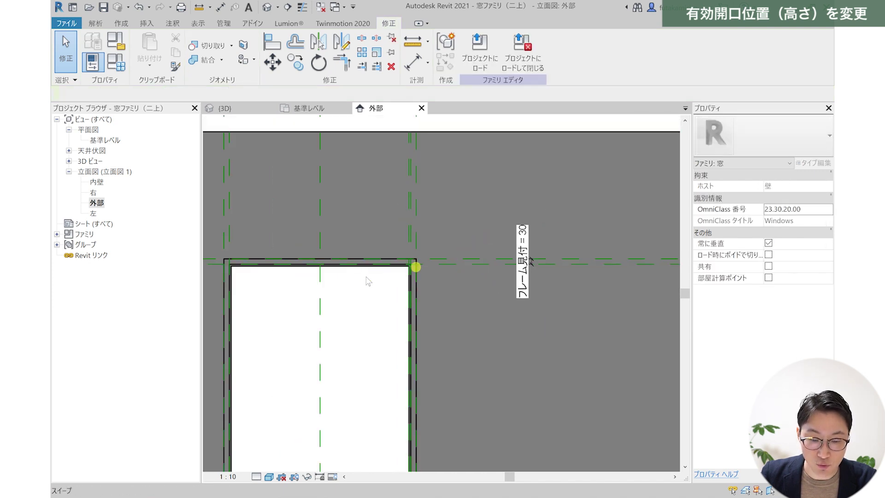
- Reattach the 高さ dimension's top witness line to the upper inner frame plane
middle_click_drag(382, 274, 474, 201)
scroll(537, 231, "down", 2)
scroll(416, 245, "down", 1)
middle_click_drag(416, 244, 401, 265)
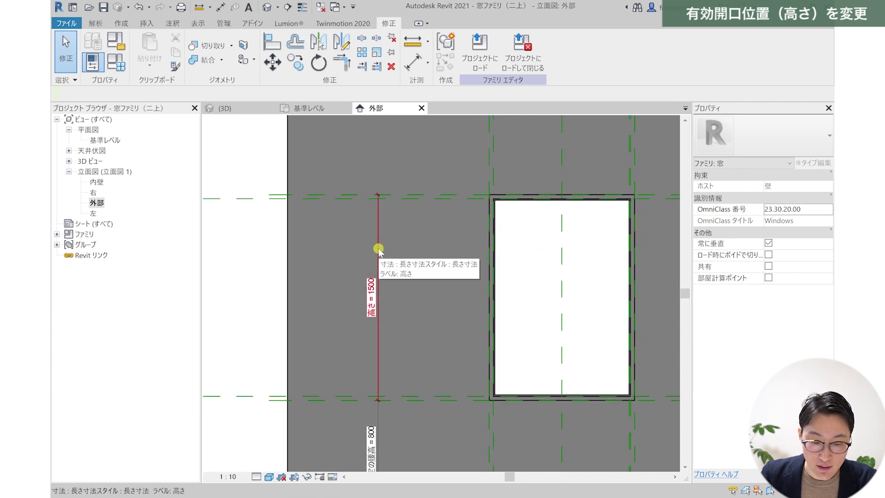
left_click(378, 249)
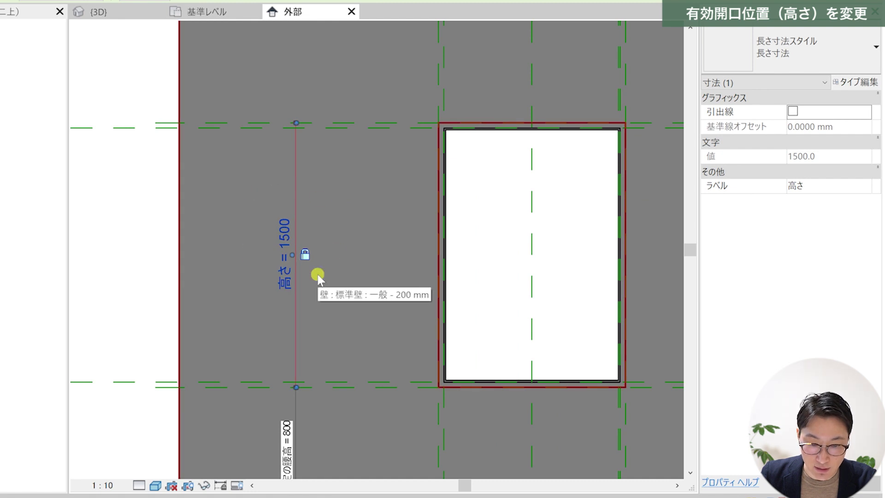
scroll(389, 291, "up", 2)
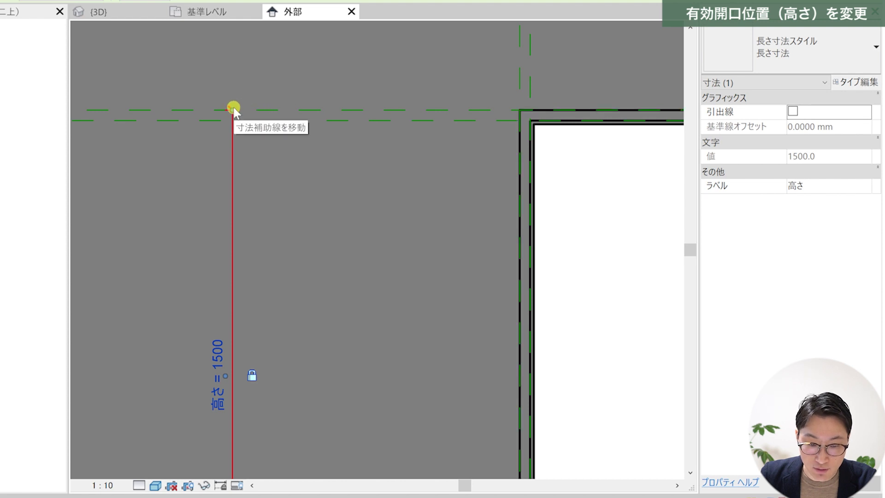
left_click_drag(234, 108, 239, 147)
left_click_drag(365, 149, 379, 126)
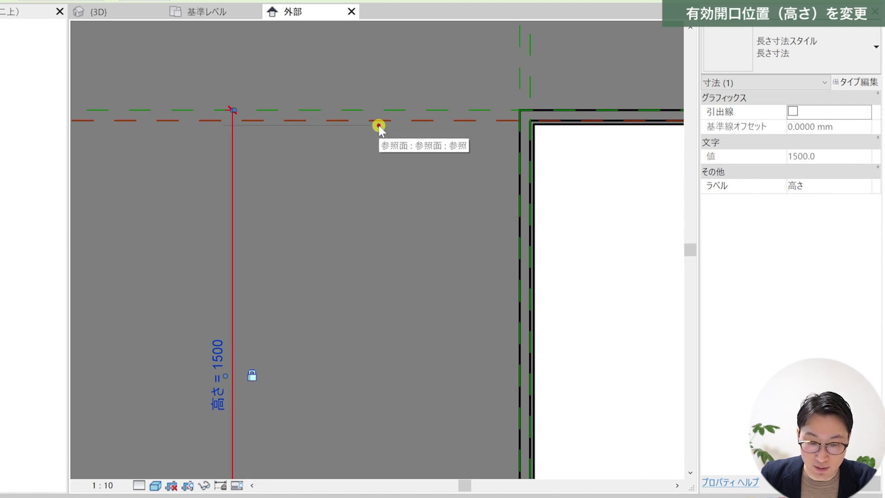
left_click_drag(378, 125, 378, 124)
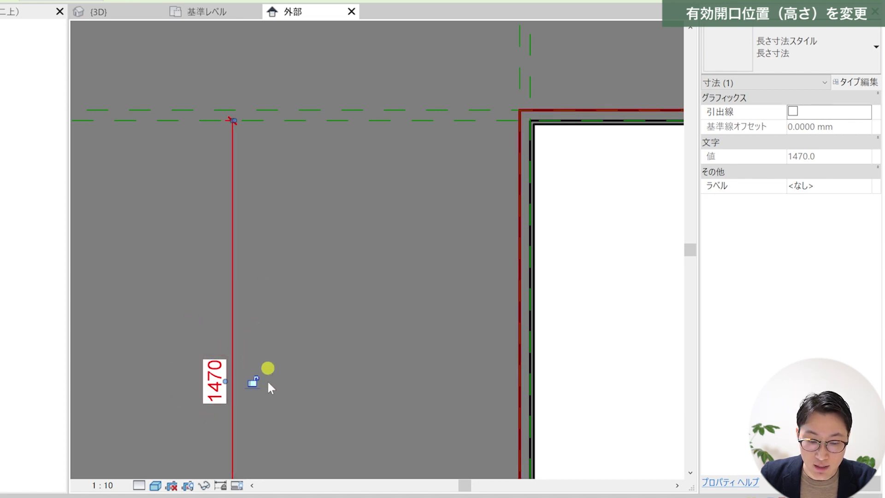
- Reattach the dimension's bottom witness line to the lower inner frame plane, giving 1440
middle_click_drag(341, 339, 329, 229)
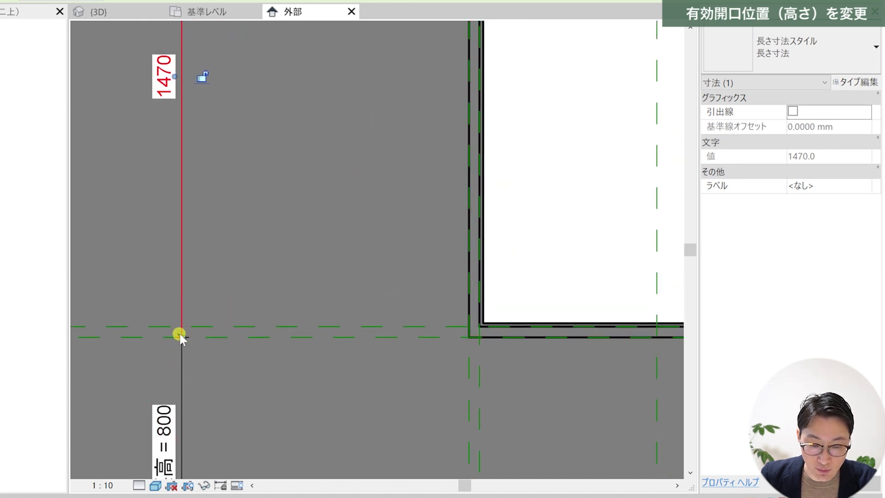
left_click_drag(273, 264, 362, 280)
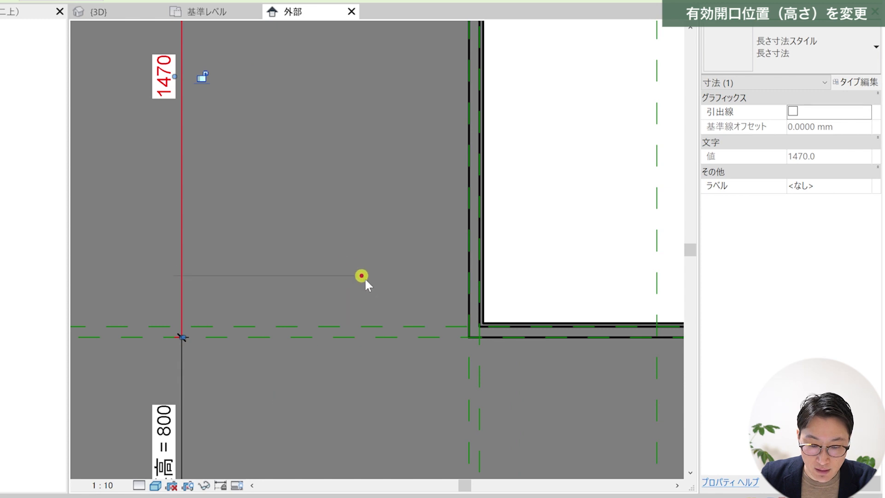
left_click_drag(370, 313, 368, 322)
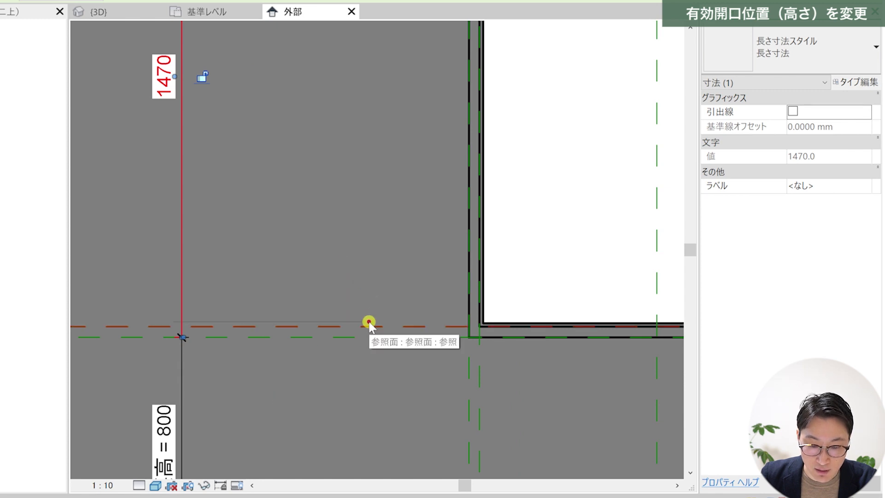
left_click_drag(368, 322, 368, 321)
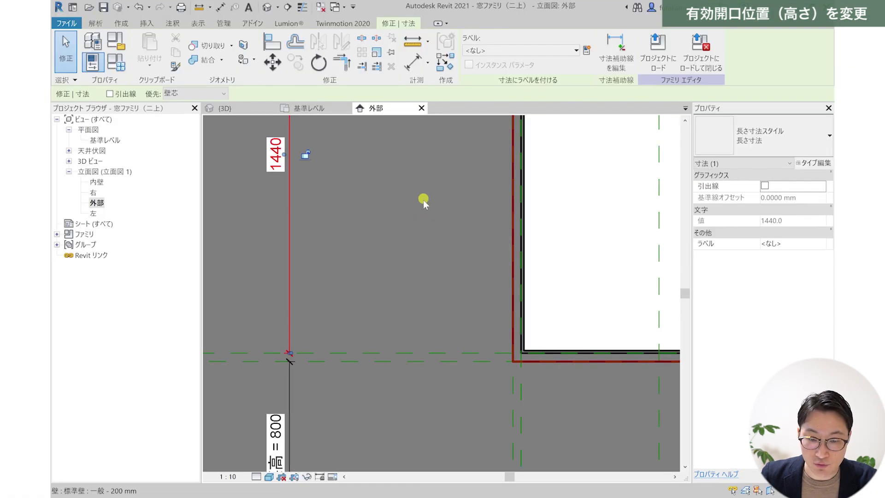
key("Escape")
- Label the 1440 dimension 高さ = 1500 again
scroll(353, 276, "down", 2)
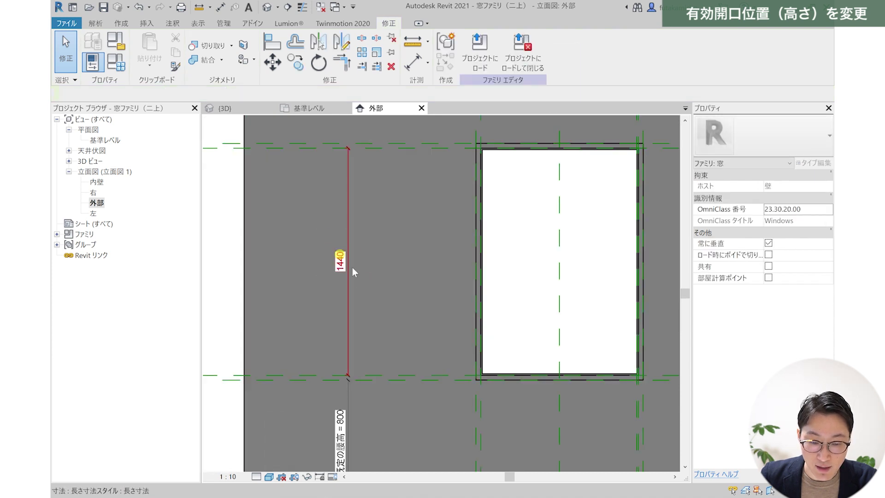
left_click(351, 231)
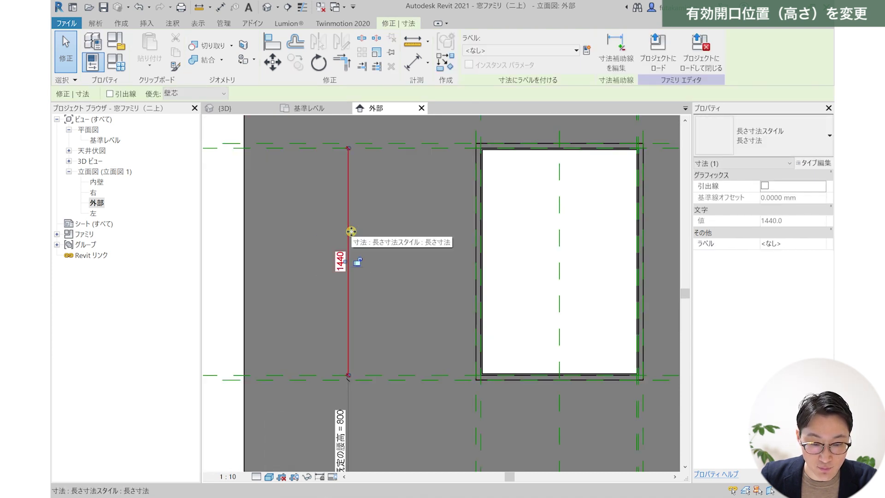
left_click(338, 289)
left_click(351, 217)
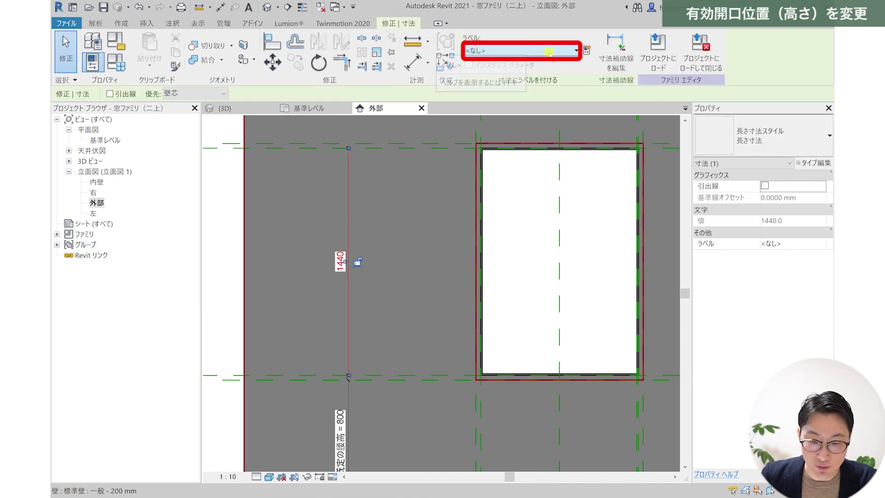
left_click(537, 50)
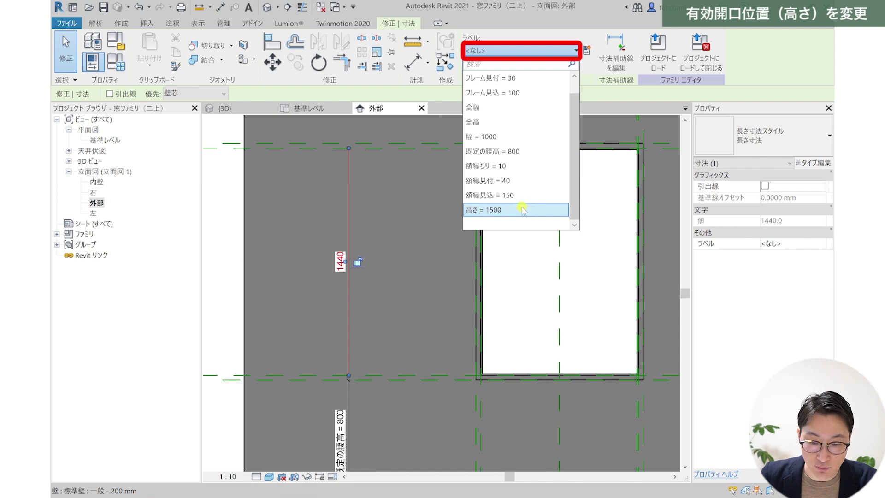
left_click(542, 211)
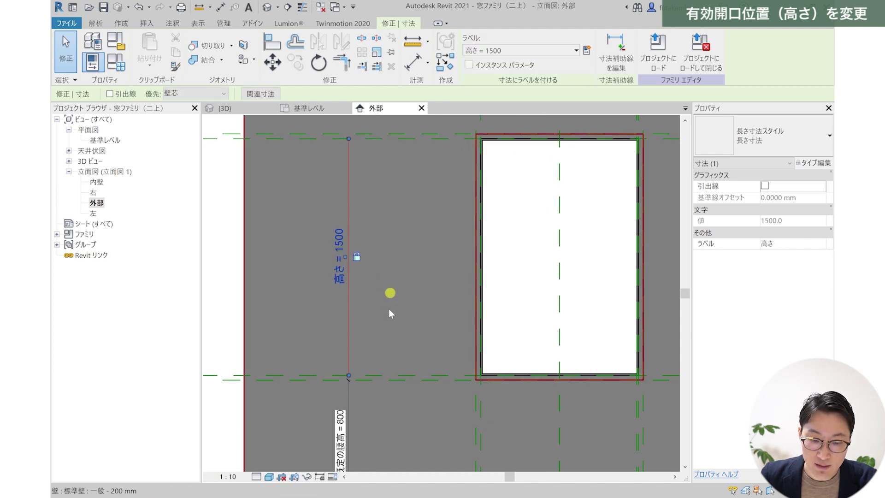
middle_click_drag(393, 361, 399, 253)
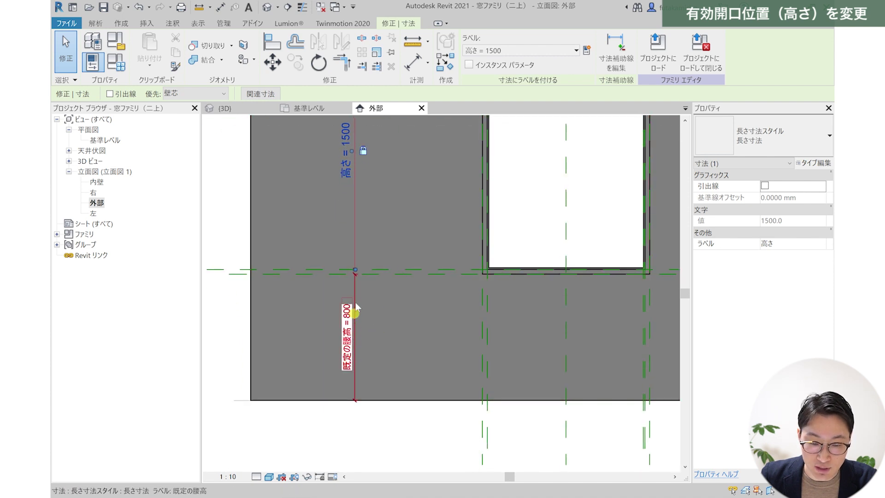
- Reattach the sill dimension's top witness line to the lower inner frame plane
key("Escape")
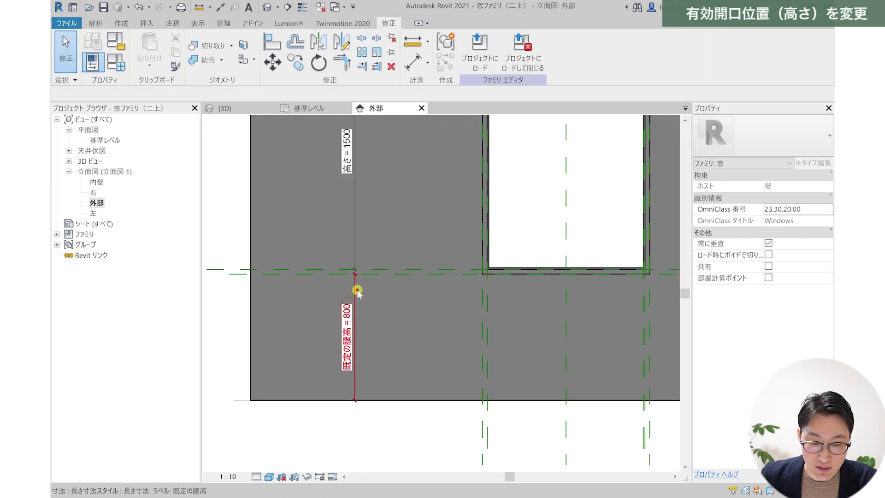
left_click(357, 291)
scroll(367, 274, "up", 3)
middle_click_drag(368, 275, 322, 282)
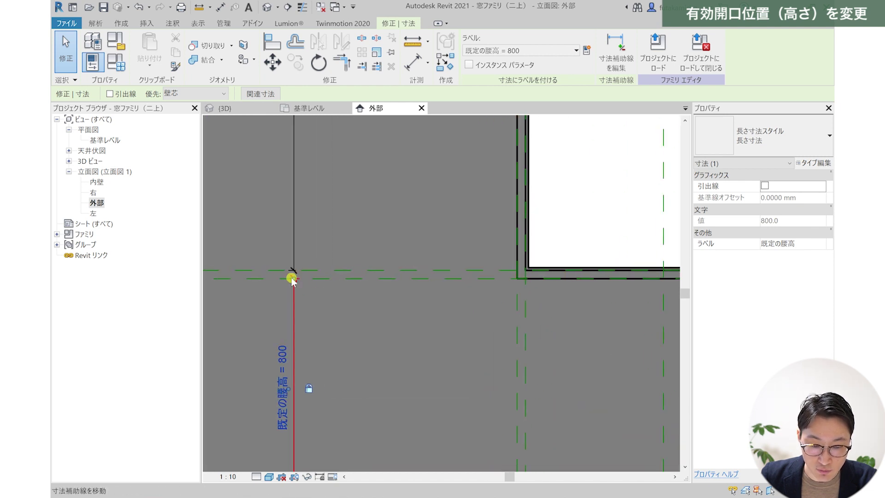
mouse_move(292, 279)
left_mouse_down()
mouse_move(391, 219)
mouse_move(393, 319)
left_mouse_up()
left_click_drag(407, 261, 407, 269)
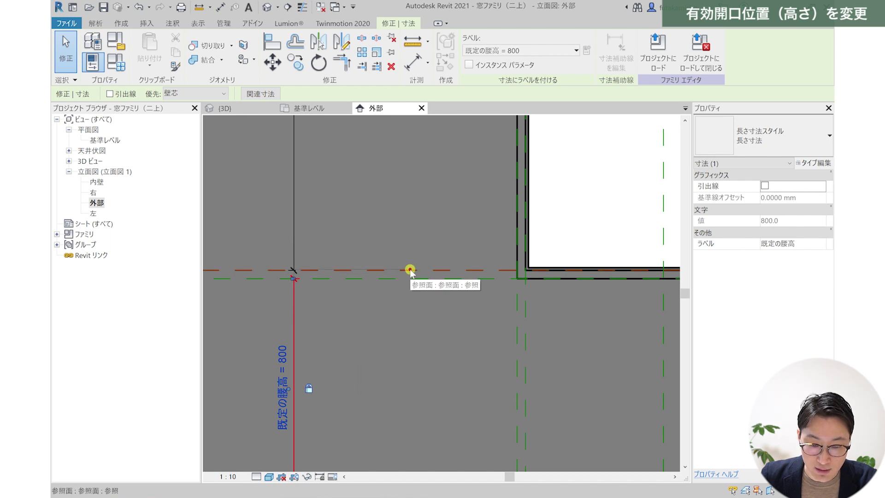
left_click_drag(410, 272, 410, 273)
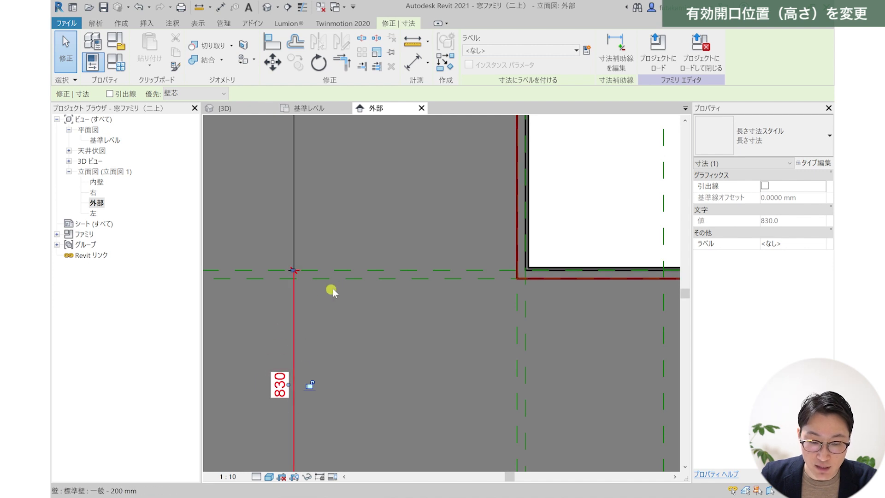
- Label the 830 sill dimension 既定の腰高 = 800
middle_click_drag(294, 336, 323, 298)
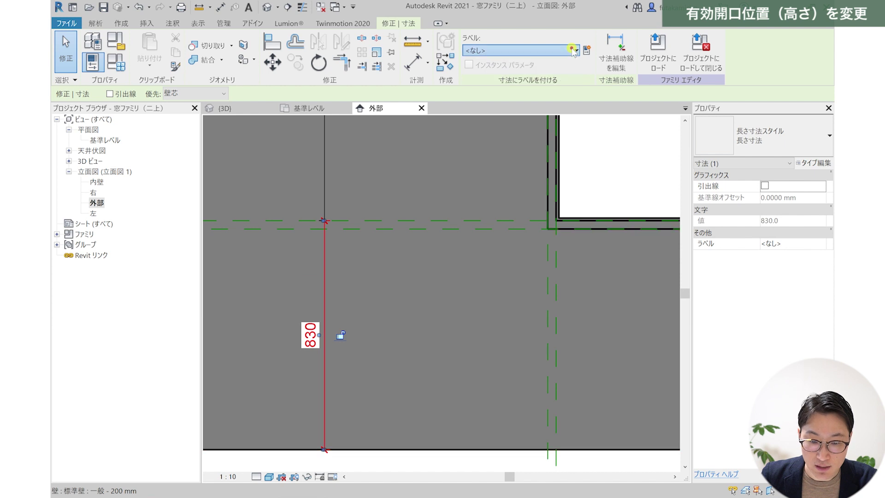
left_click(573, 50)
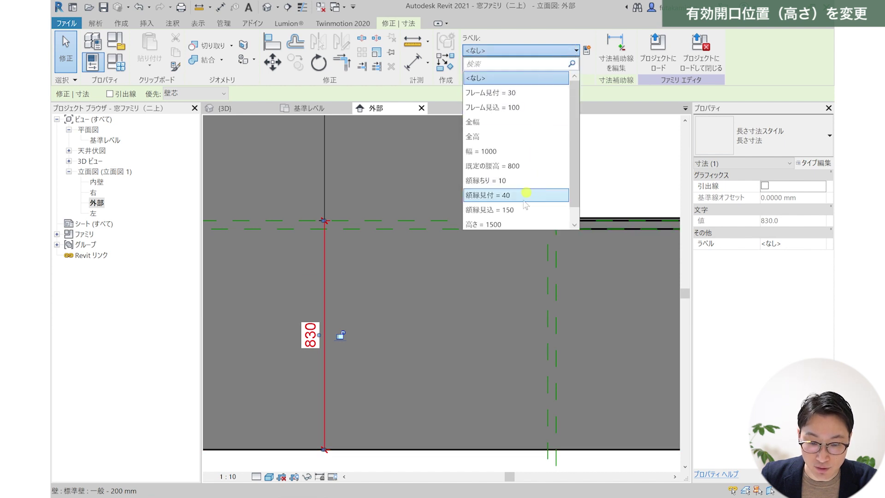
scroll(523, 215, "down", 1)
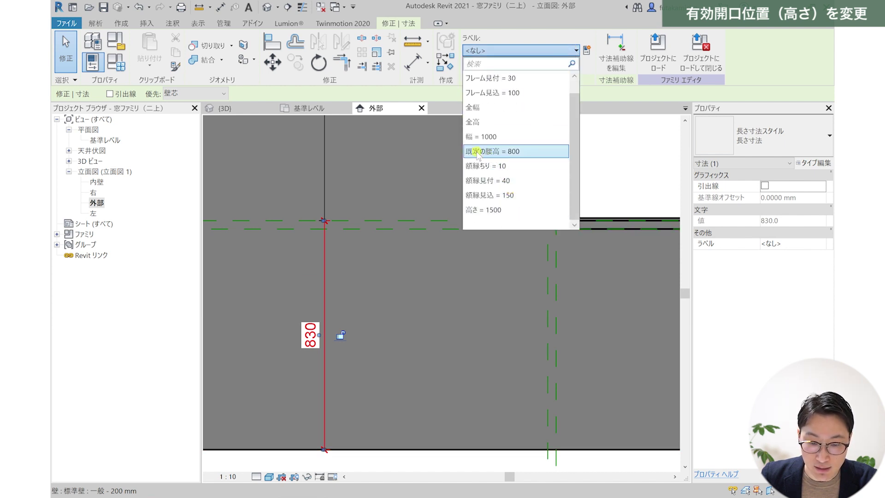
left_click(545, 150)
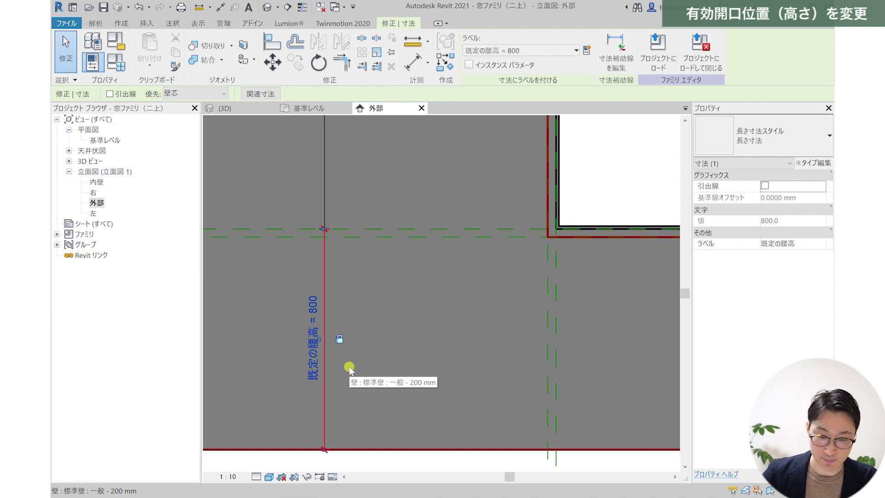
key("Escape")
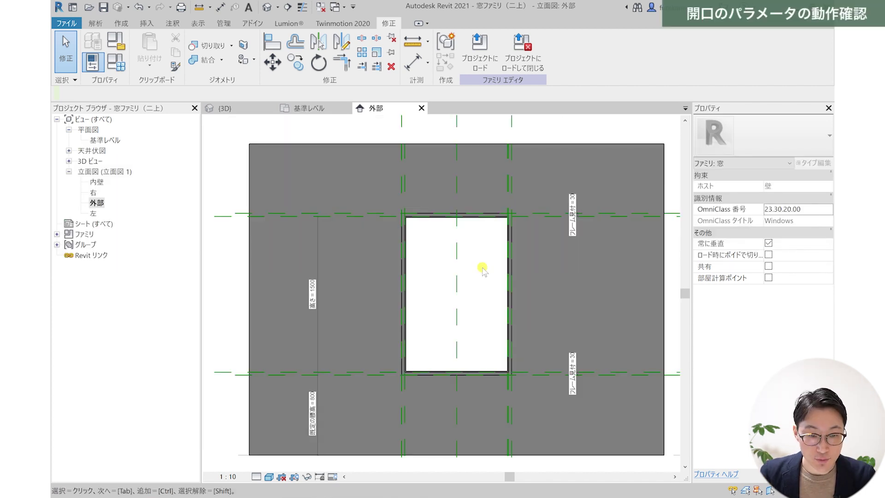
- Open the default 3D view and inspect the frame sweep in the window opening
left_click(233, 110)
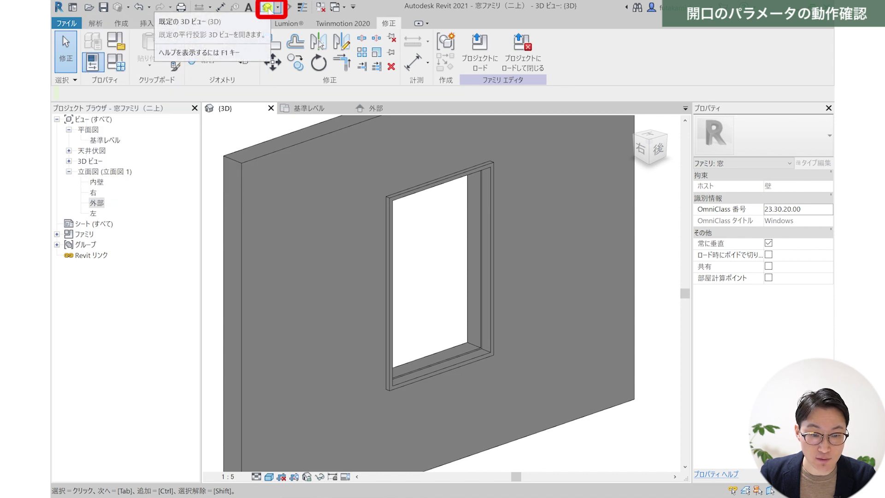
left_click(267, 7)
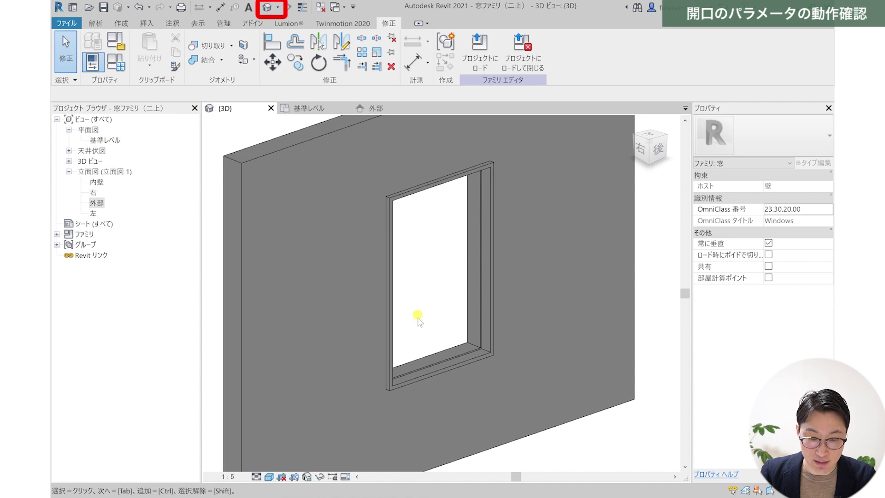
left_click(494, 346)
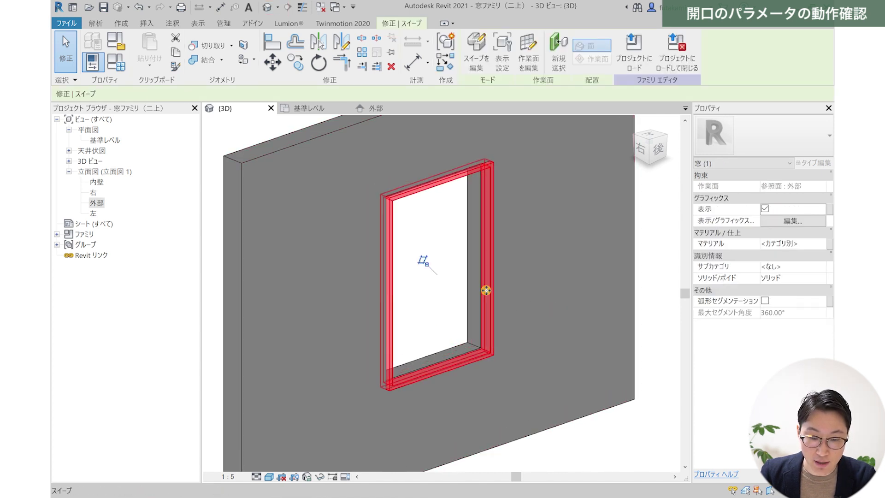
key("Escape")
mouse_move(494, 341)
middle_mouse_down()
mouse_move(517, 325)
mouse_move(345, 343)
middle_mouse_up()
scroll(344, 343, "down", 2)
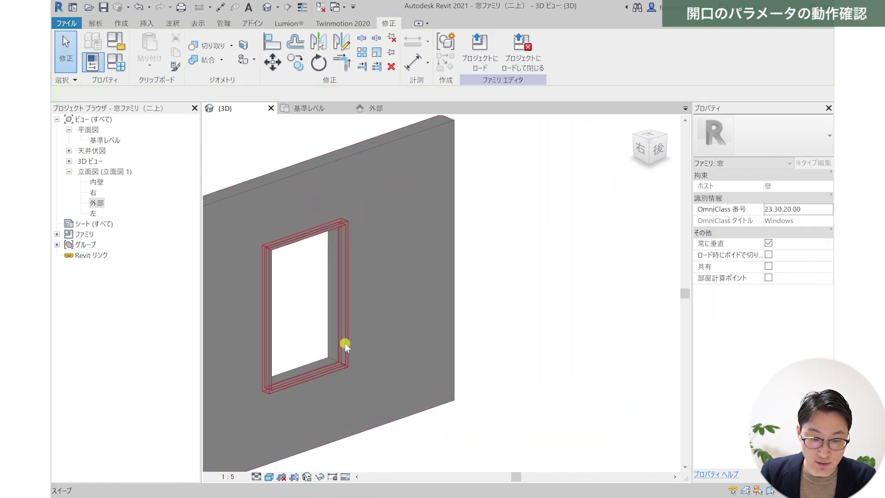
scroll(344, 343, "up", 2)
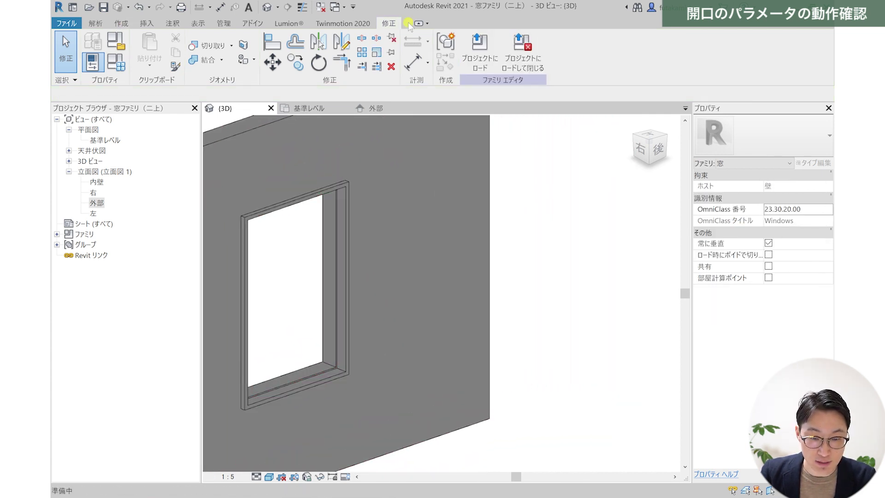
- In Family Types, set the test frame to フレーム見付 60 and フレーム見込 200
left_click(113, 65)
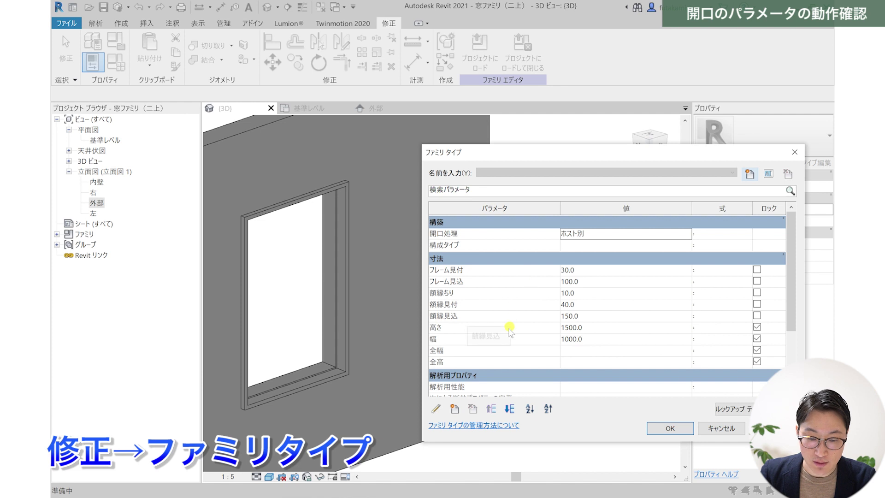
left_click(581, 271)
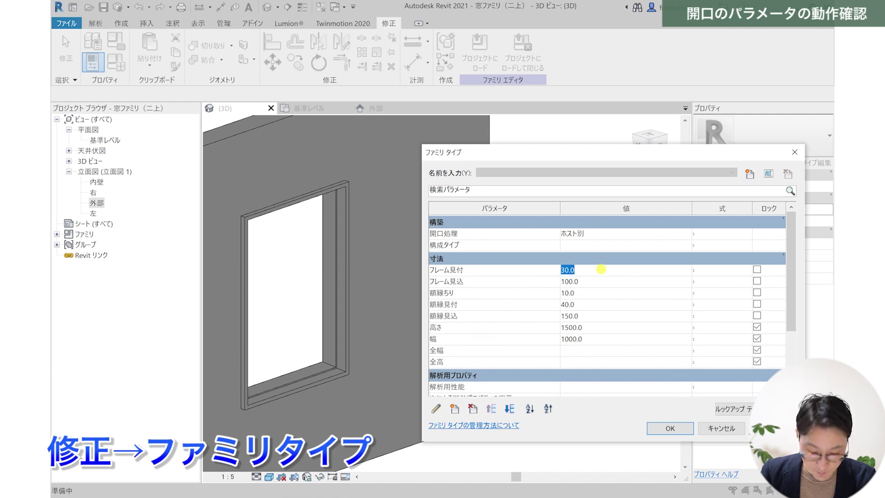
type("60")
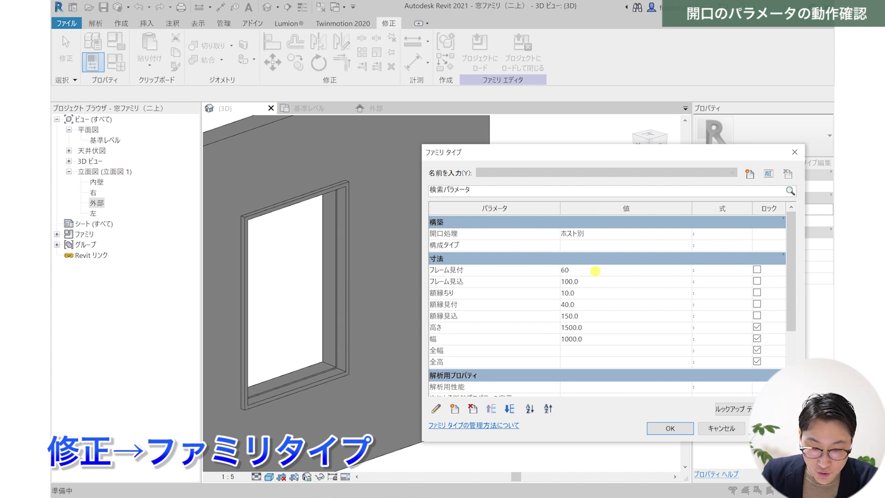
left_click(599, 282)
type("200")
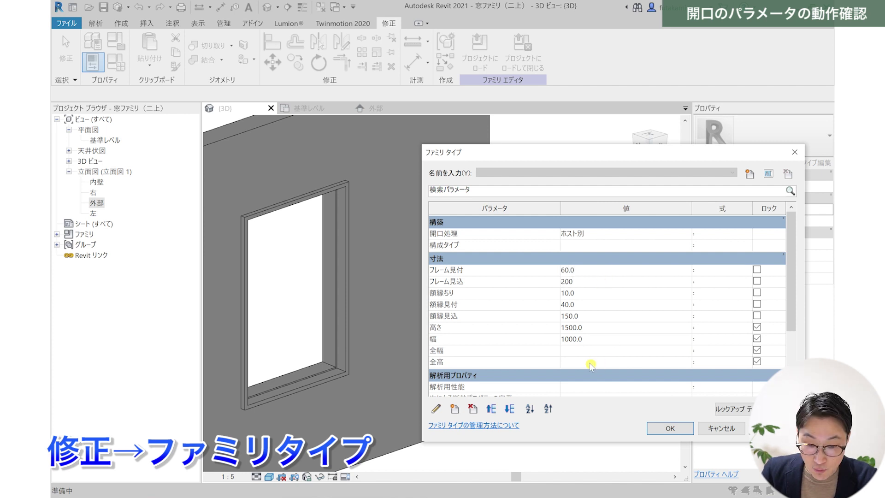
- Set 幅 2000 and 高さ 1000 and apply the test values
left_click(604, 339)
type("200")
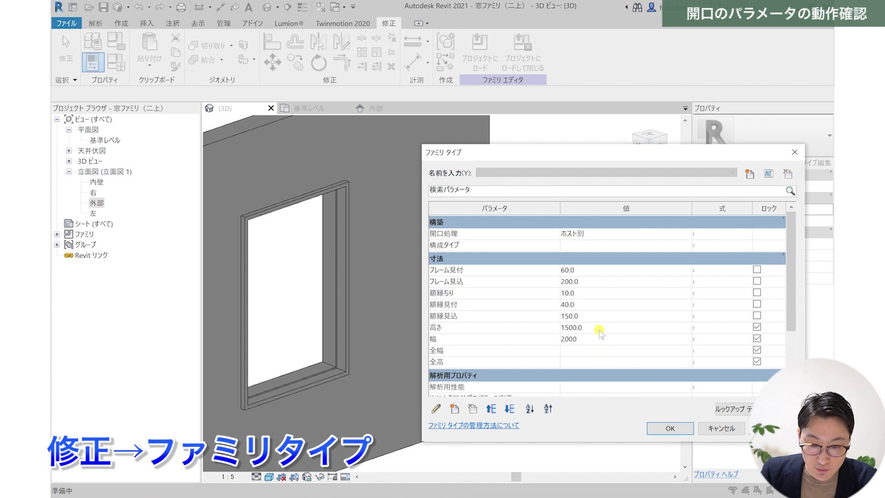
left_click(607, 328)
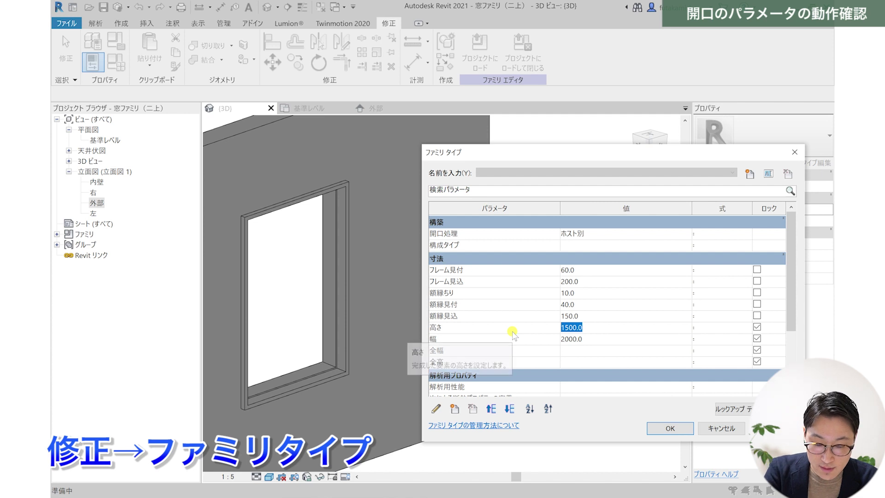
type("1000")
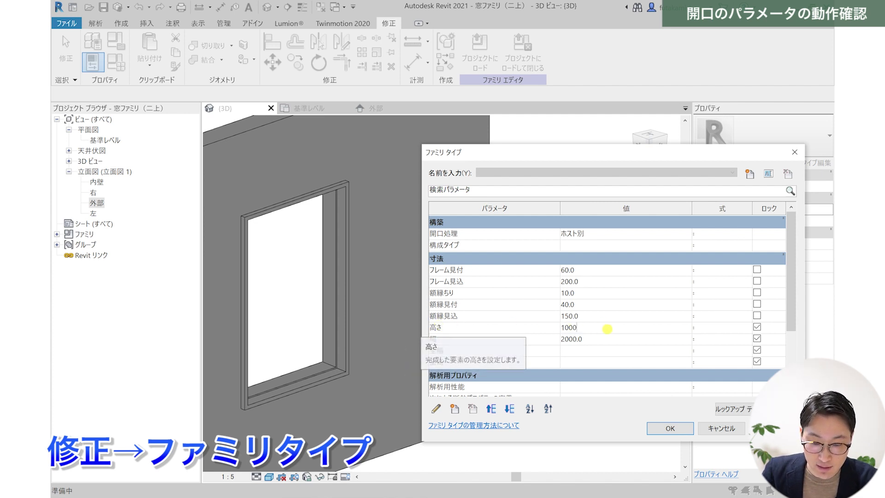
left_click(602, 331)
left_click(597, 283)
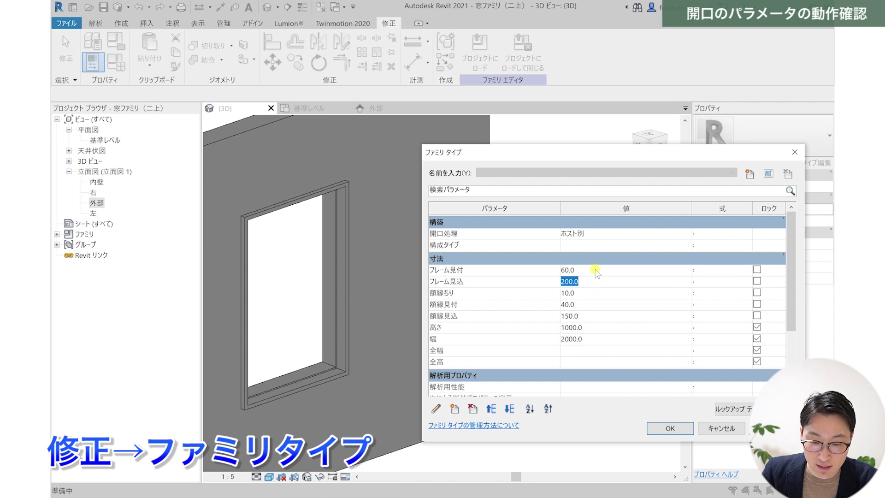
left_click(774, 428)
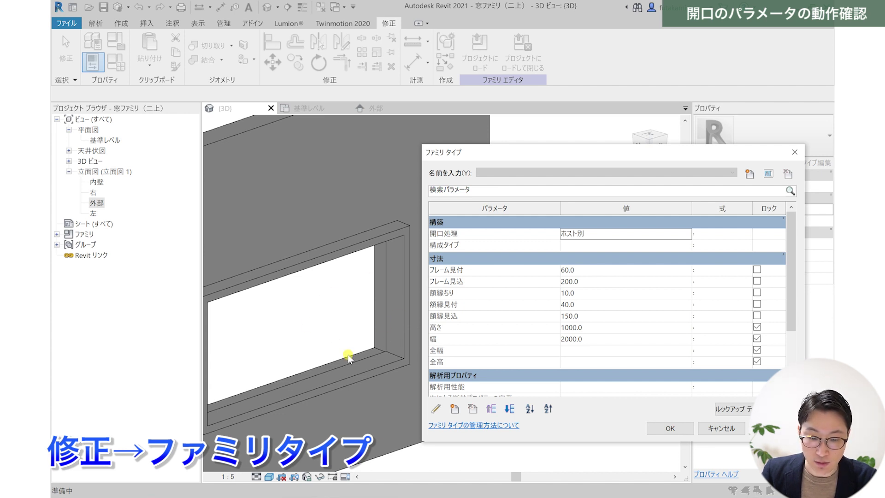
left_click(589, 272)
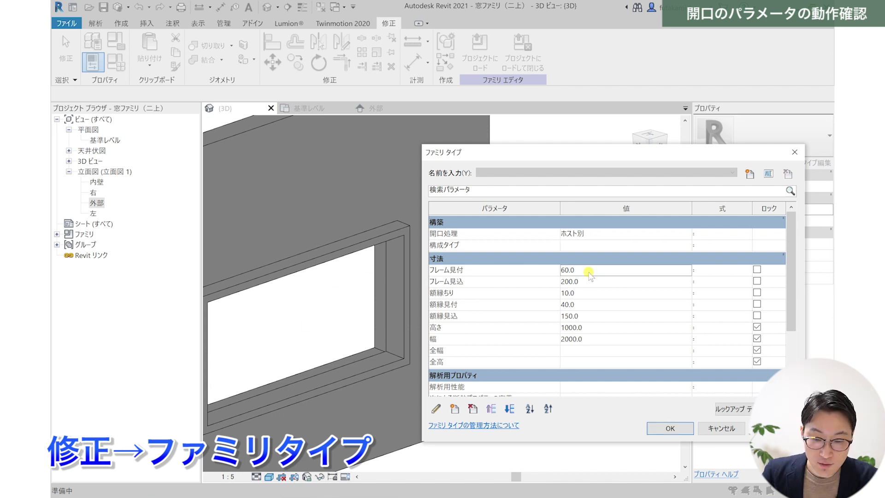
- Restore フレーム見付 30, フレーム見込 100 and 額縁見込 100
double_click(585, 272)
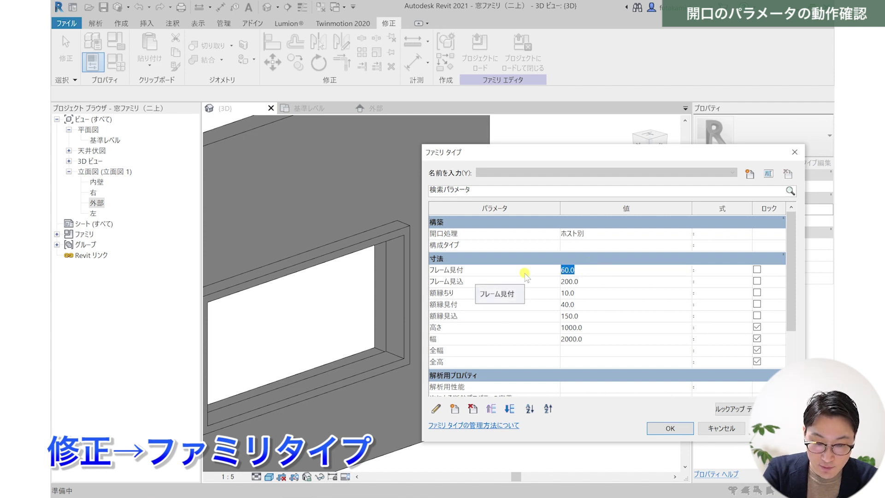
type("30")
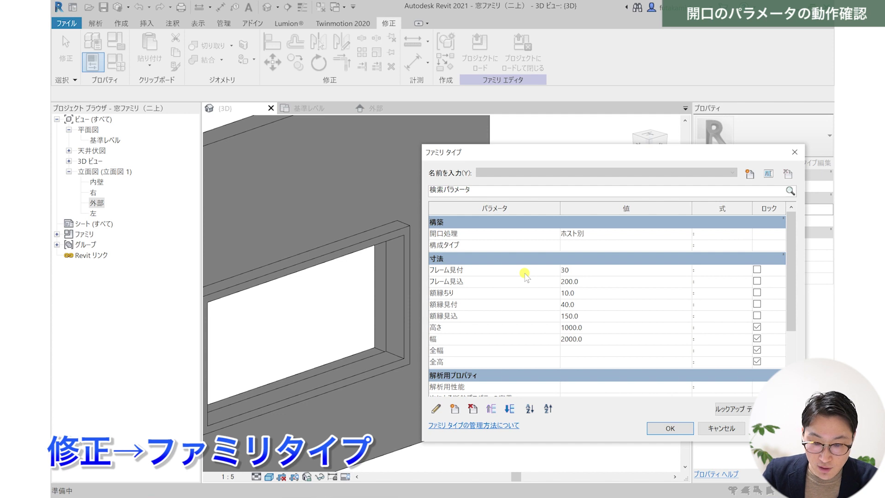
double_click(600, 282)
type("100")
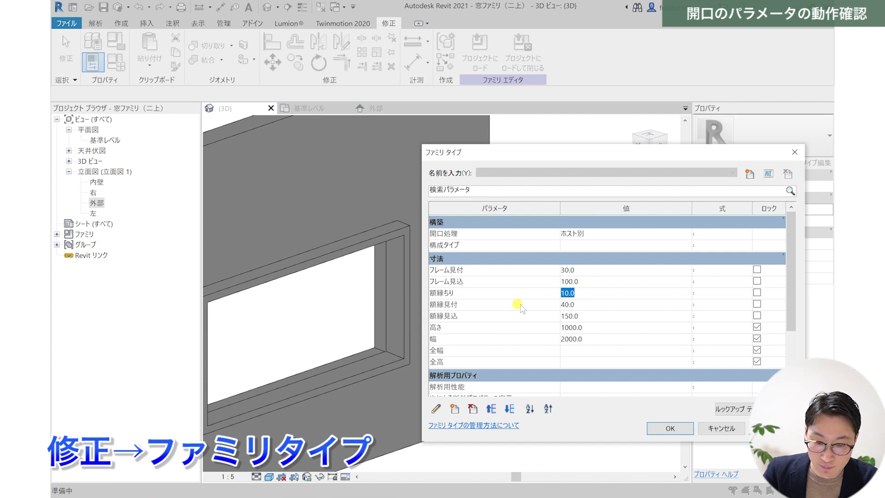
left_click(596, 304)
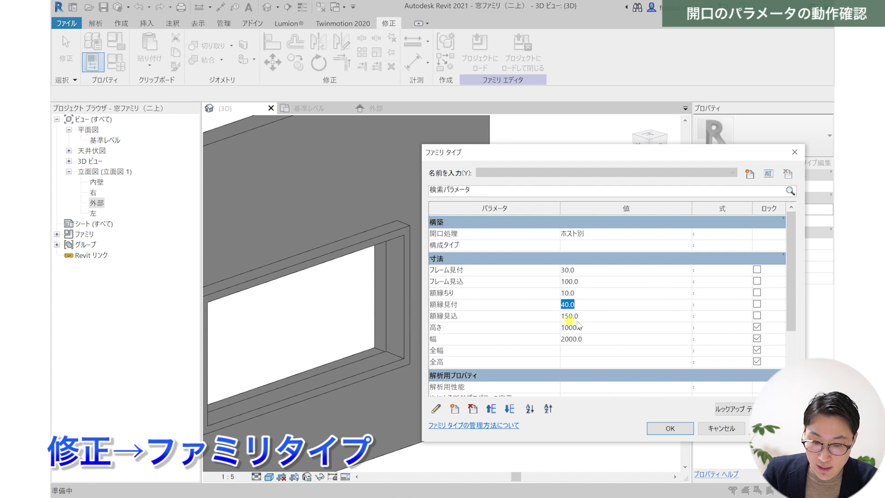
left_click(597, 316)
type("100")
- Restore 高さ 1500 and 幅 1000, apply, and close Family Types
left_click(597, 326)
type("1500")
left_click(598, 340)
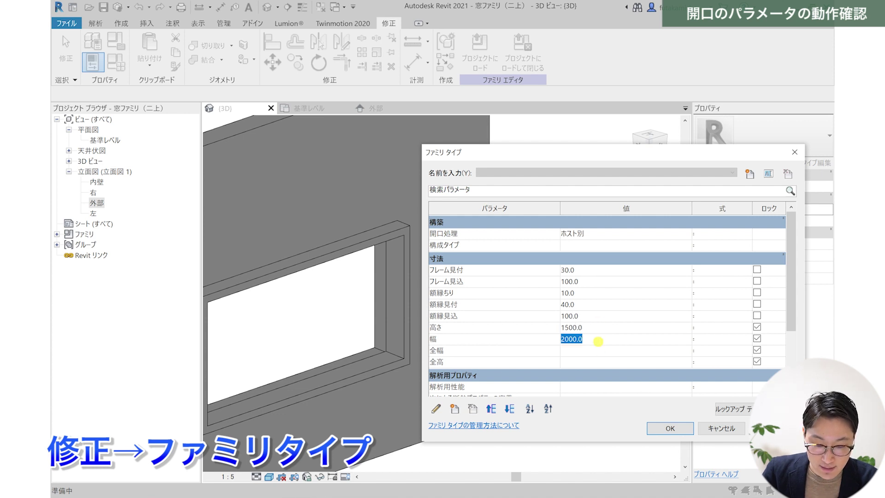
type("1000")
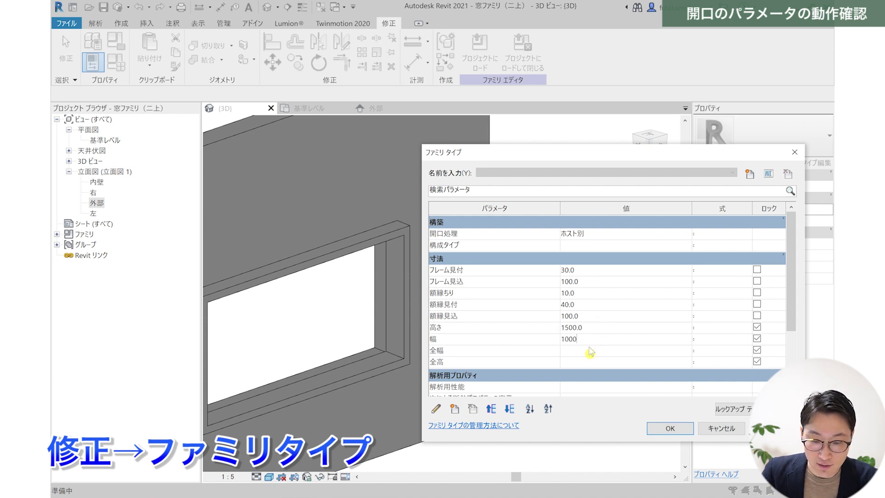
left_click(690, 438)
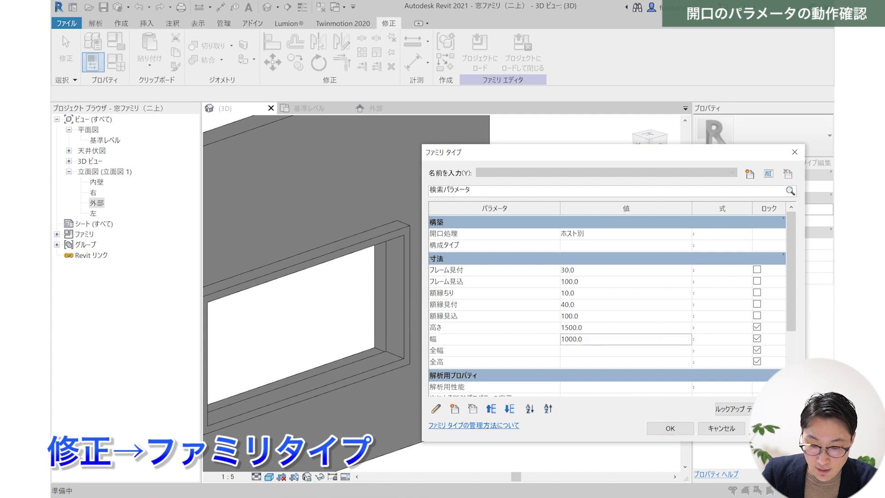
left_click(650, 429)
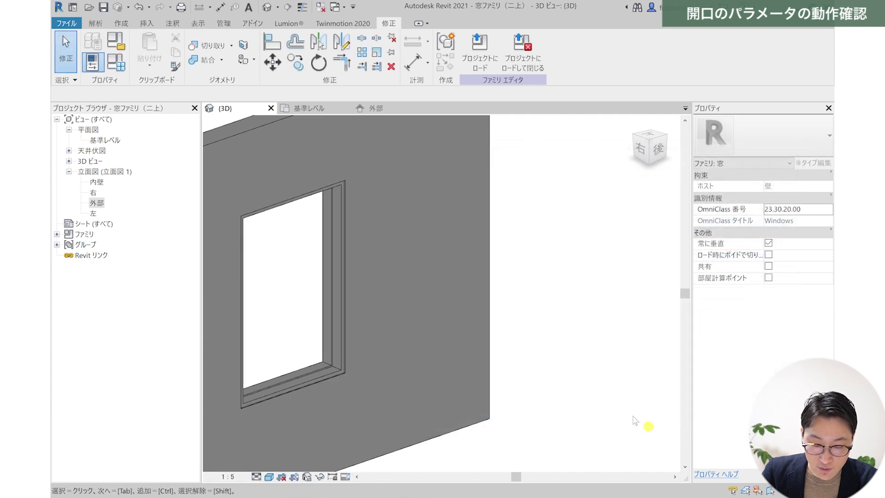